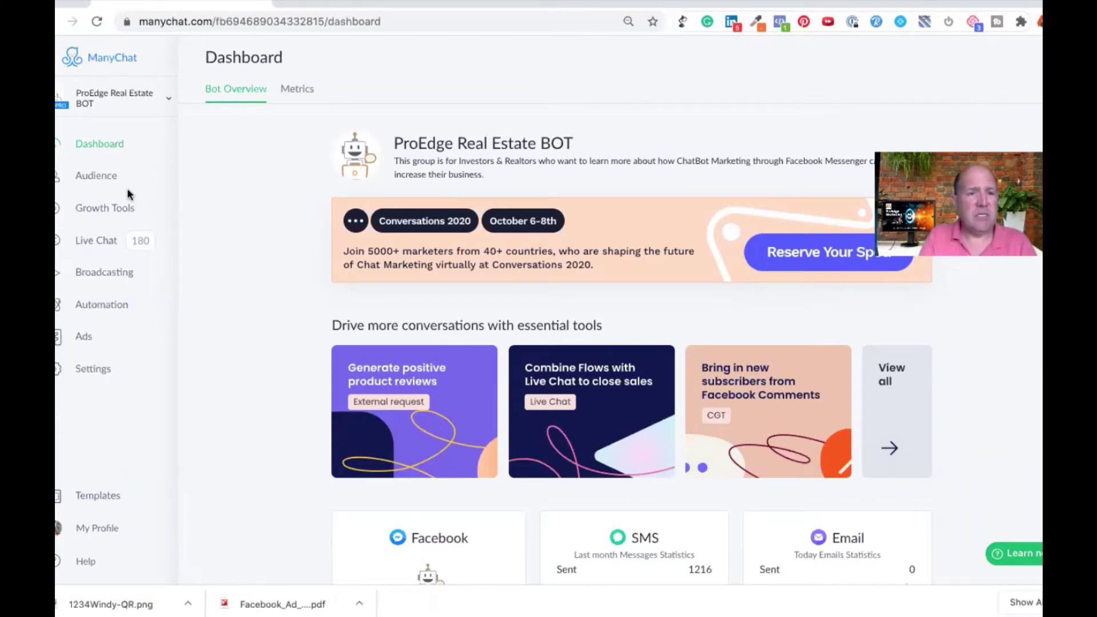
Start an audience contact import with NorthWales-FSBO-Expired.csv, confirming consent to send the contacts SMS and email messages
click(94, 177)
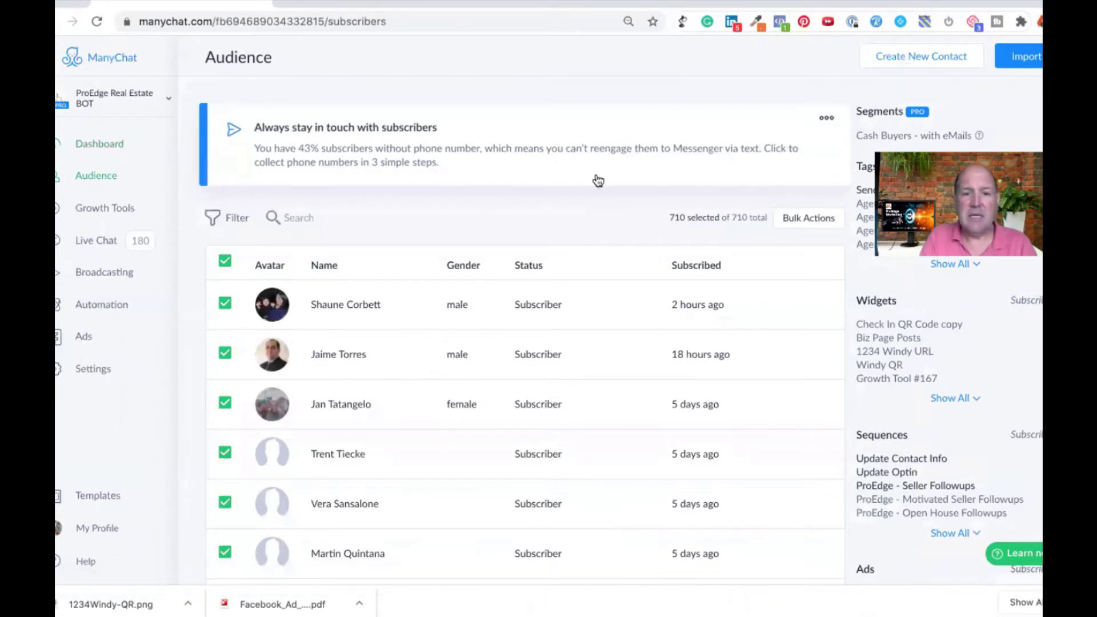
click(1026, 58)
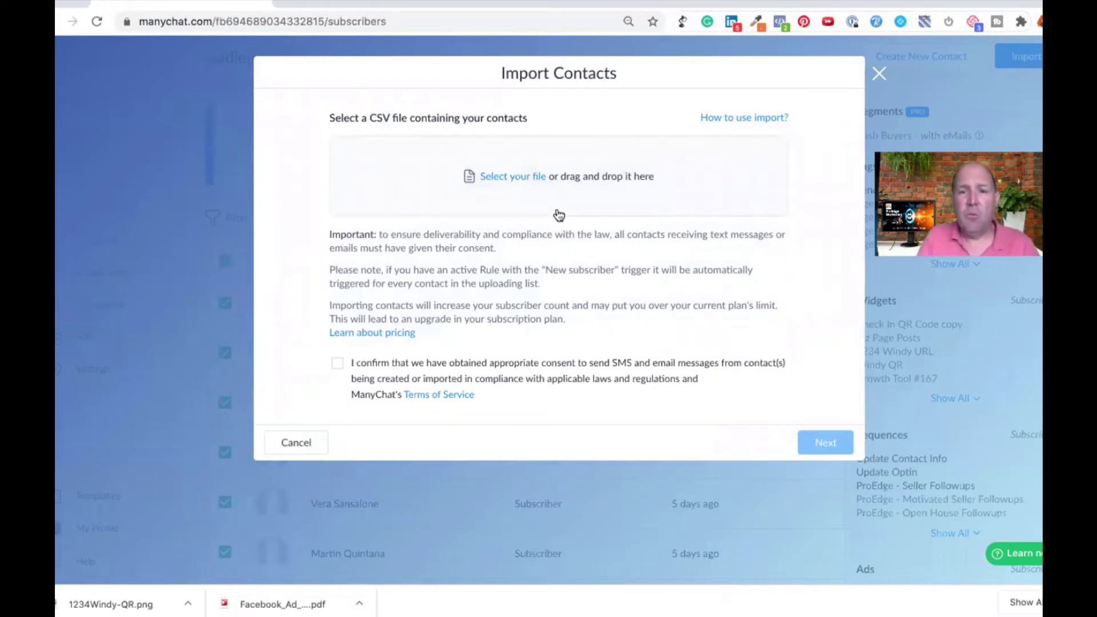
click(515, 178)
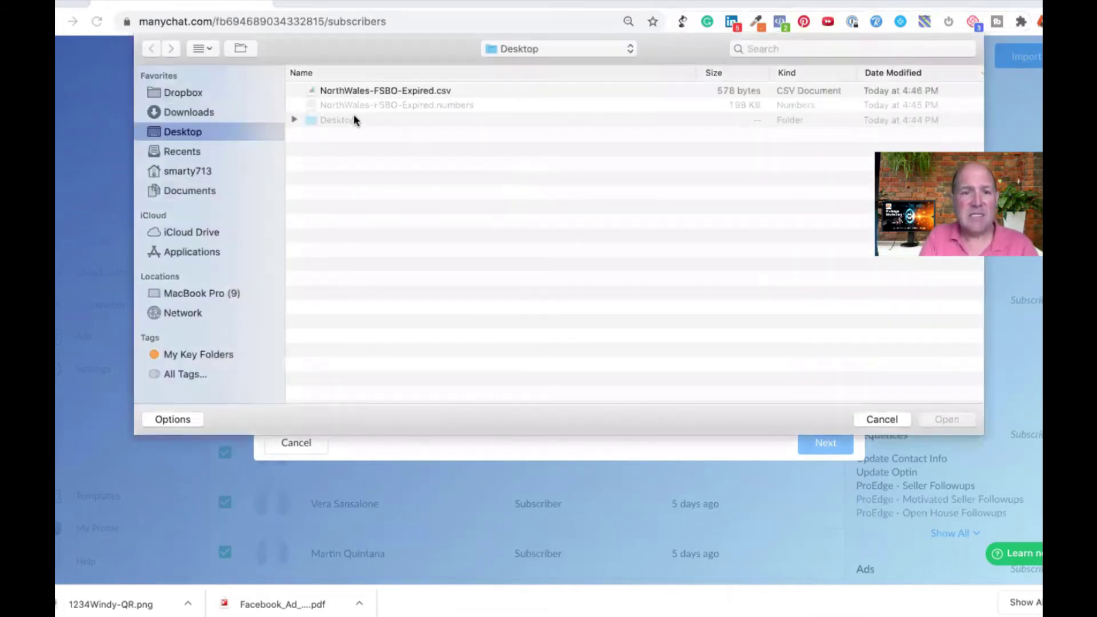
click(358, 91)
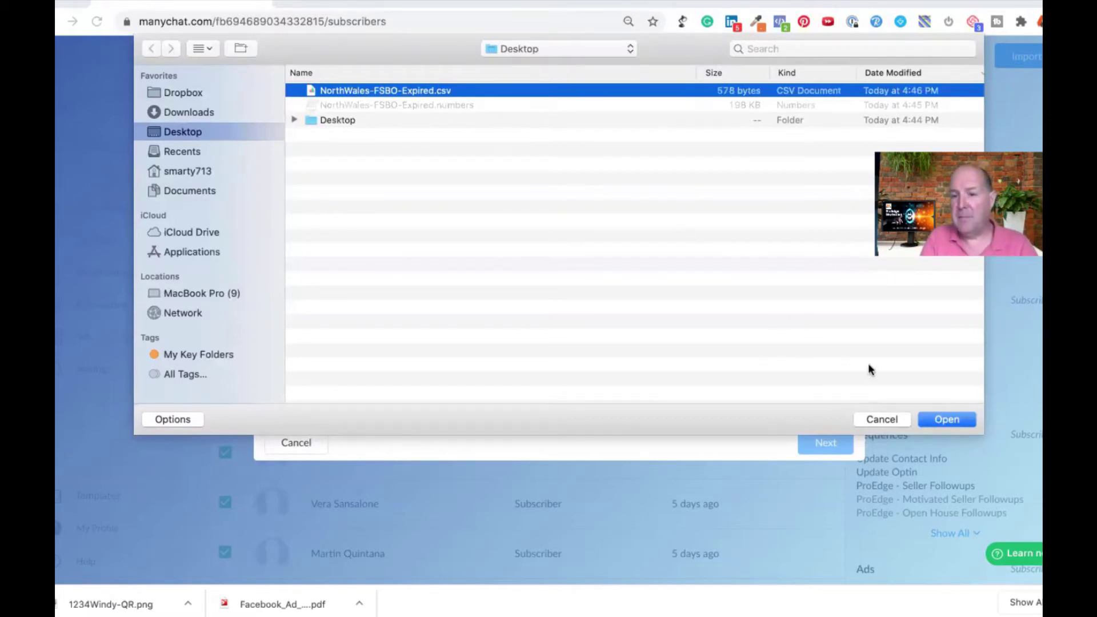
click(940, 419)
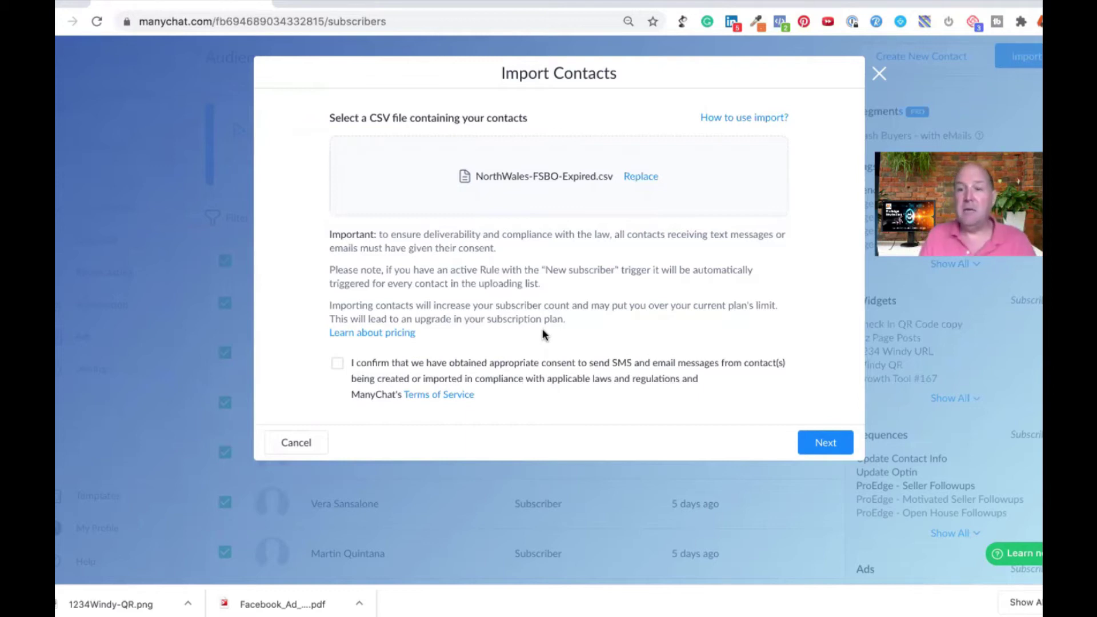
click(336, 364)
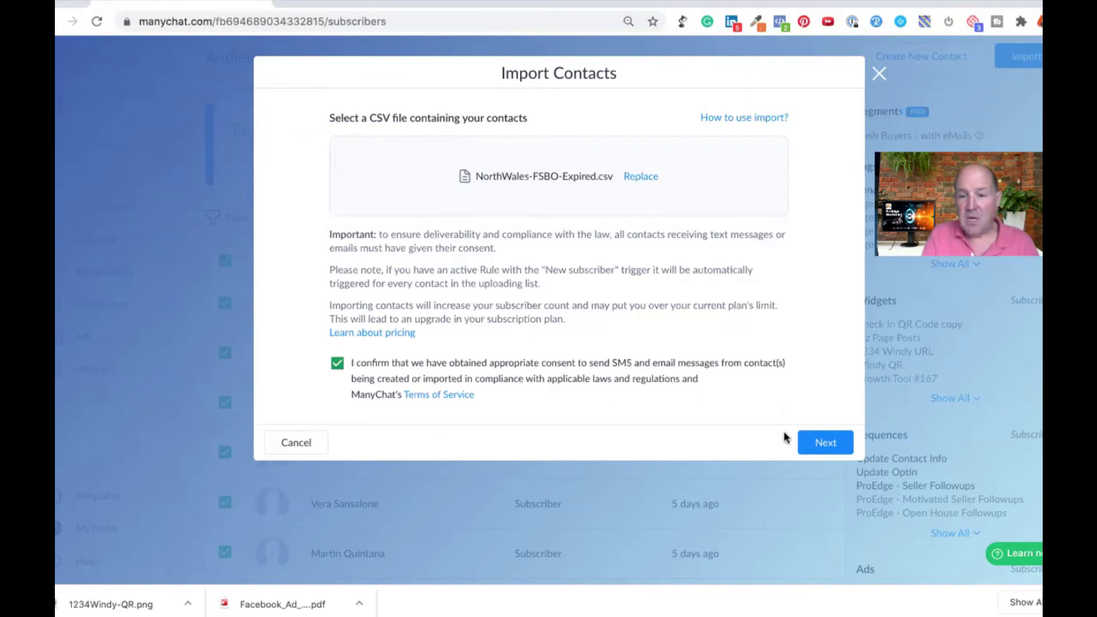
click(822, 441)
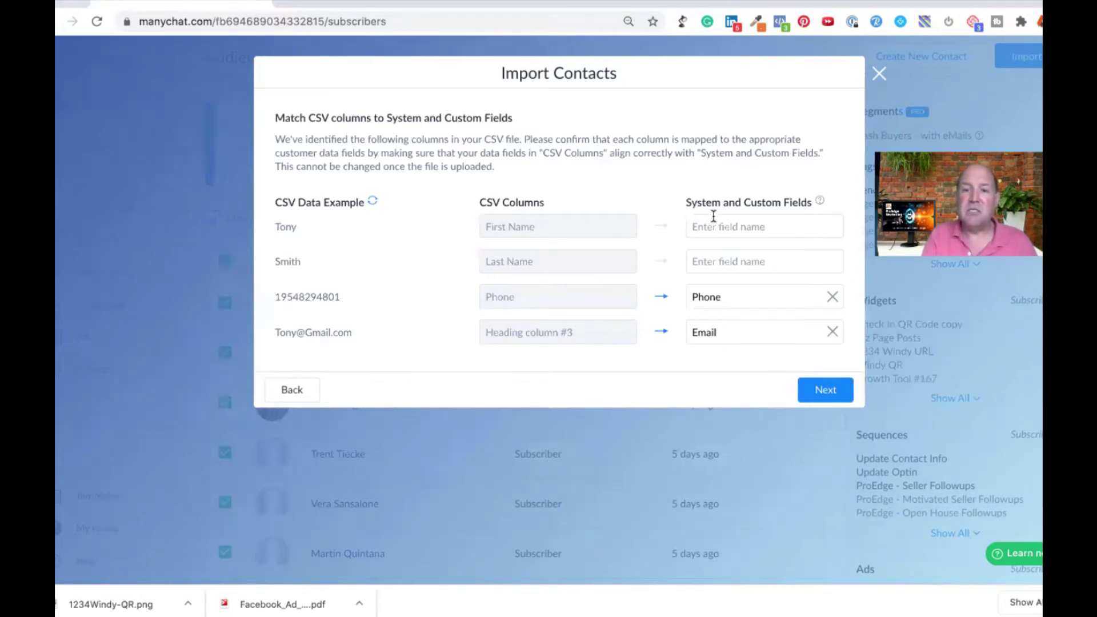
Map the CSV's First Name and Last Name columns to the matching system fields and proceed to the import review
click(742, 228)
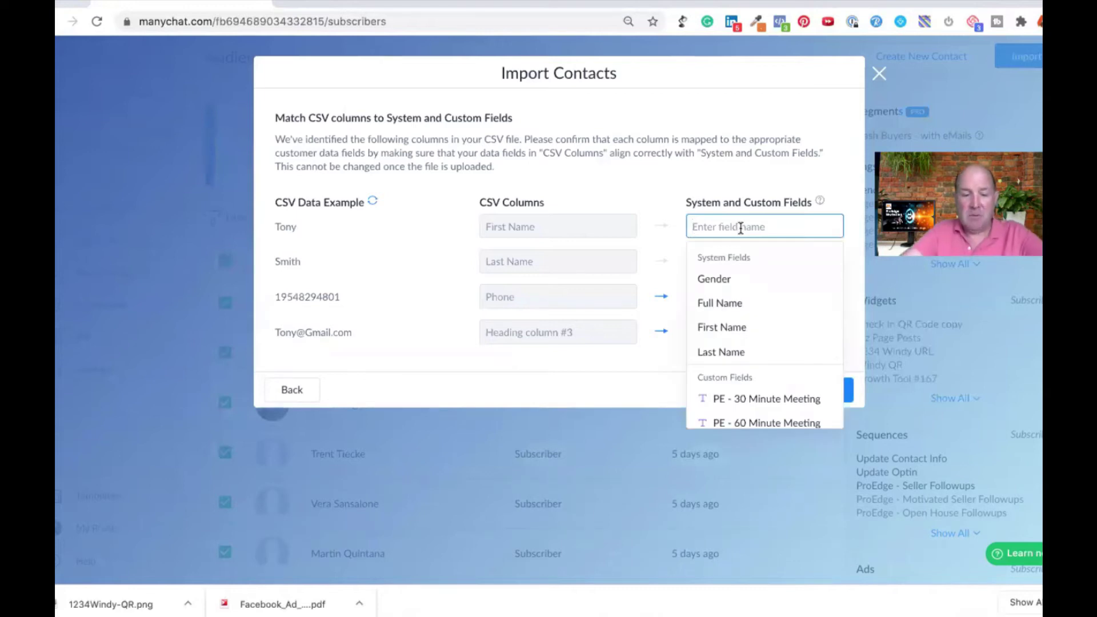
text(firs)
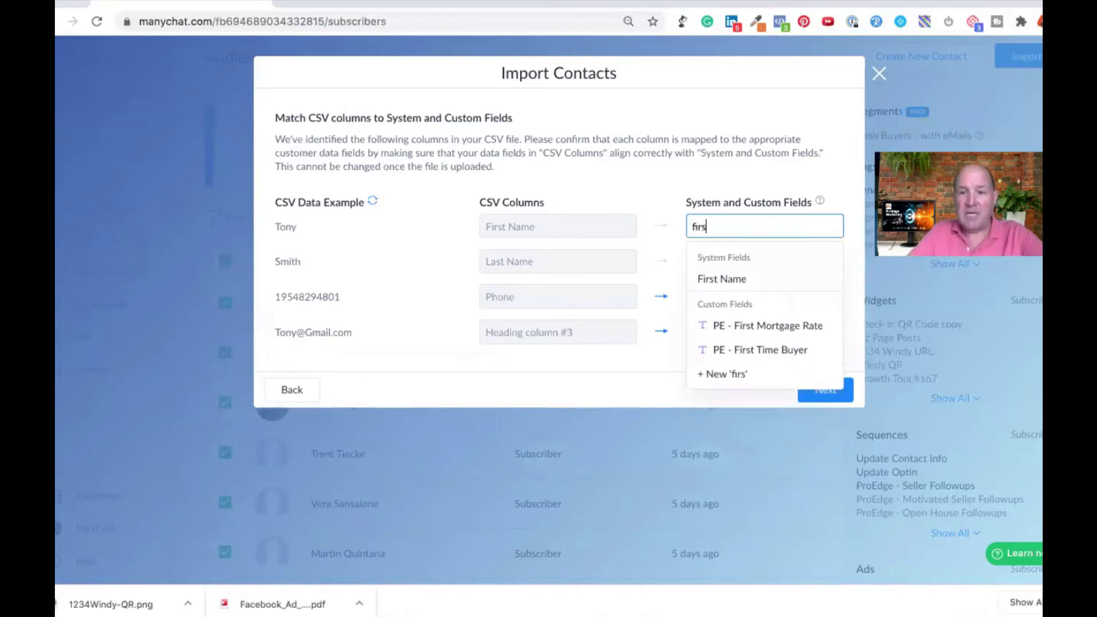
click(733, 279)
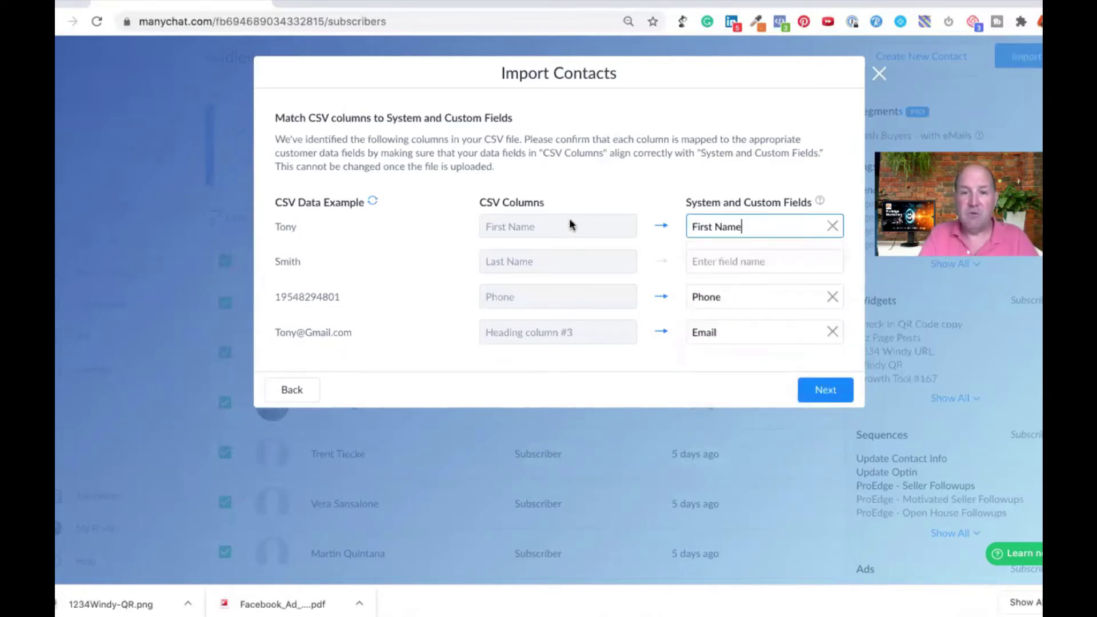
click(708, 267)
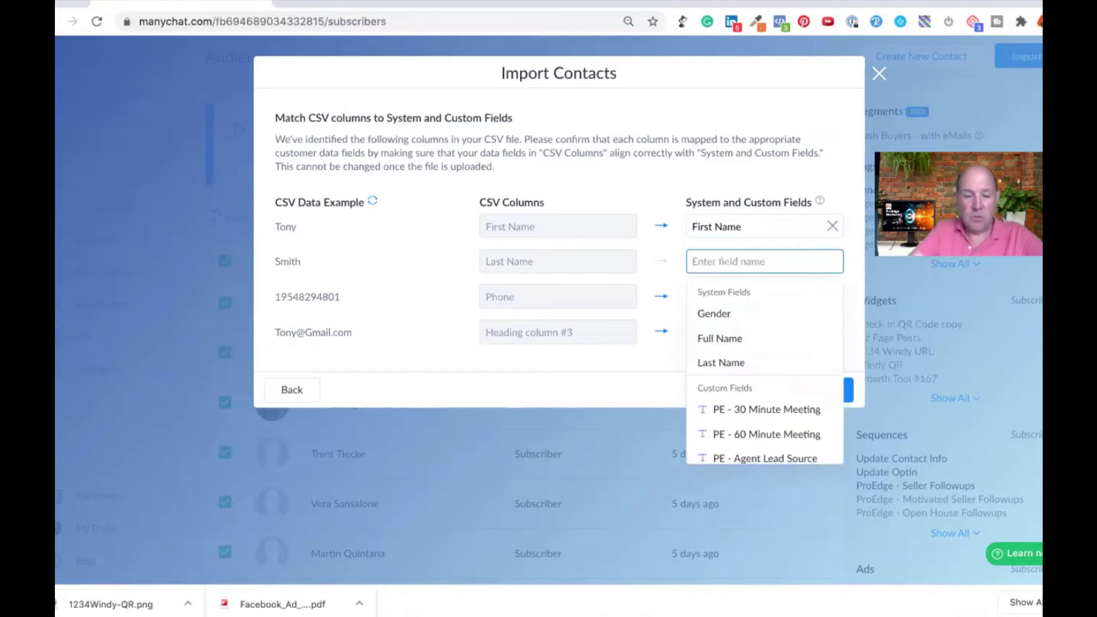
text(last)
click(709, 313)
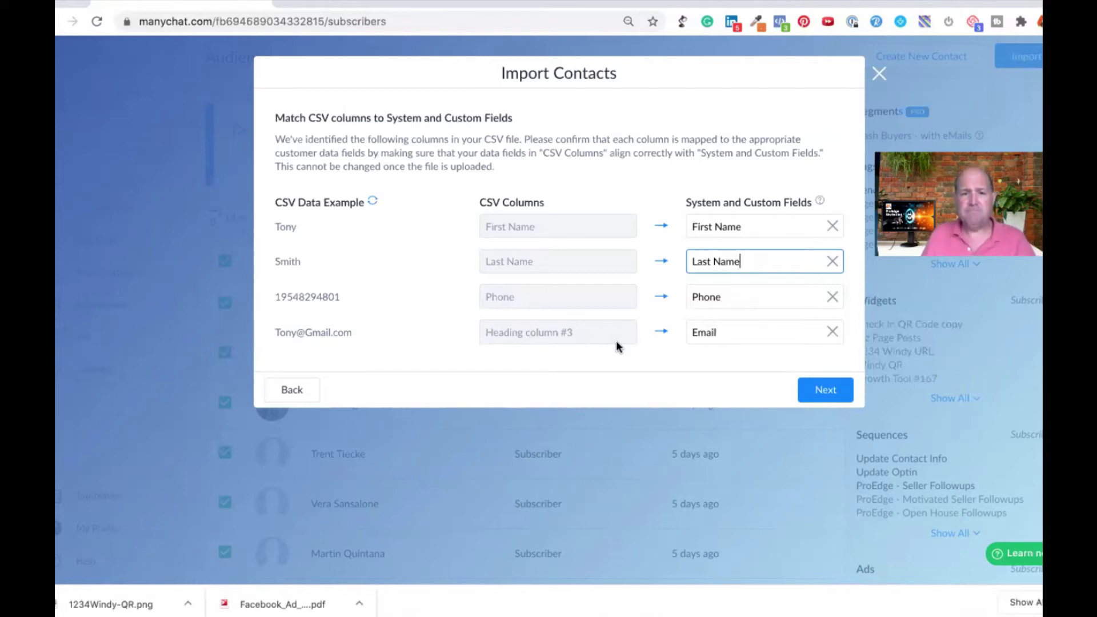
click(824, 391)
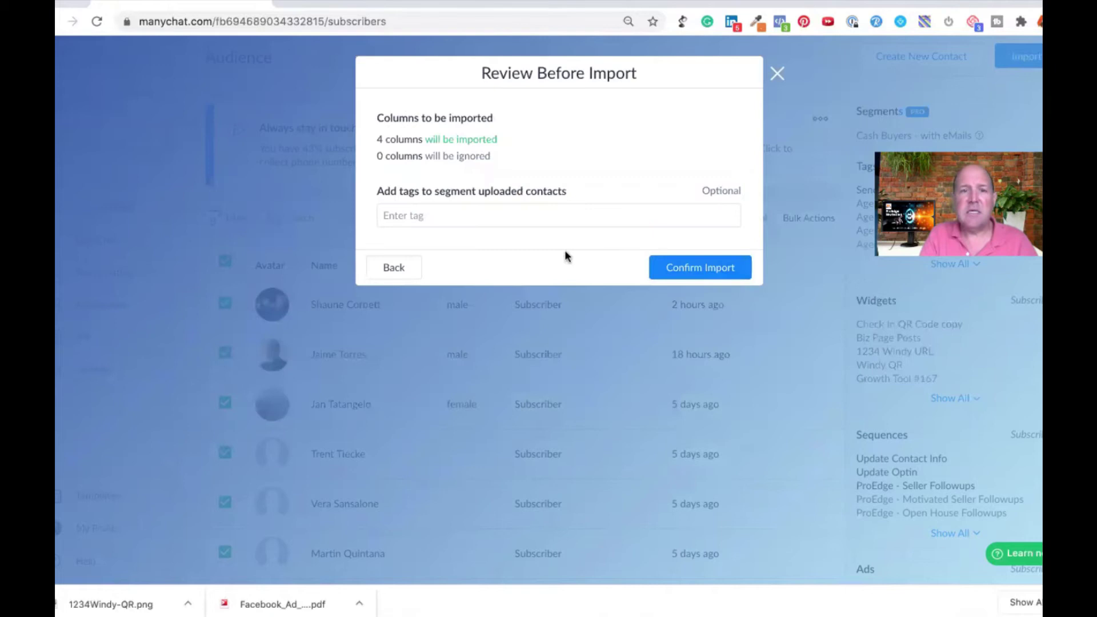
Create the tag FSBO-Aug20 for the uploaded contacts and complete the import
click(460, 215)
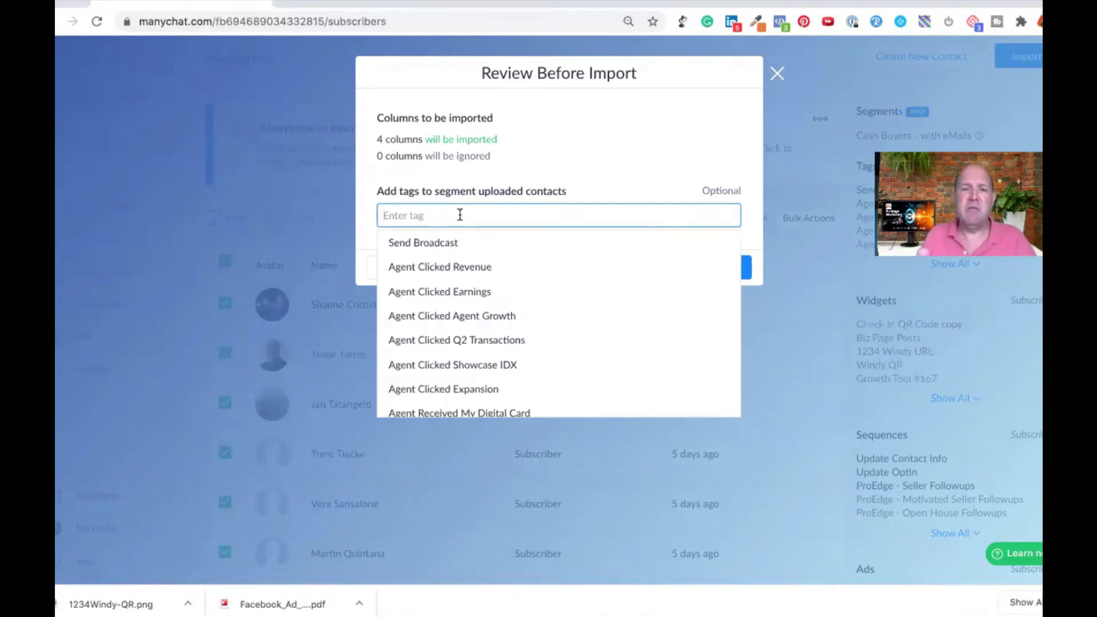
text(F)
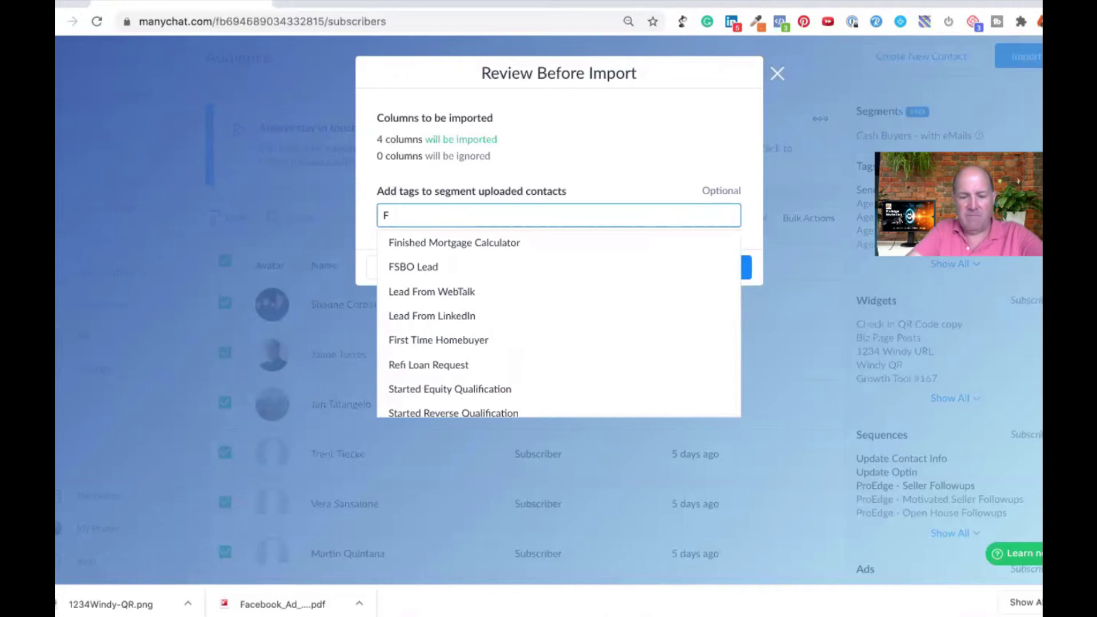
text(SBO)
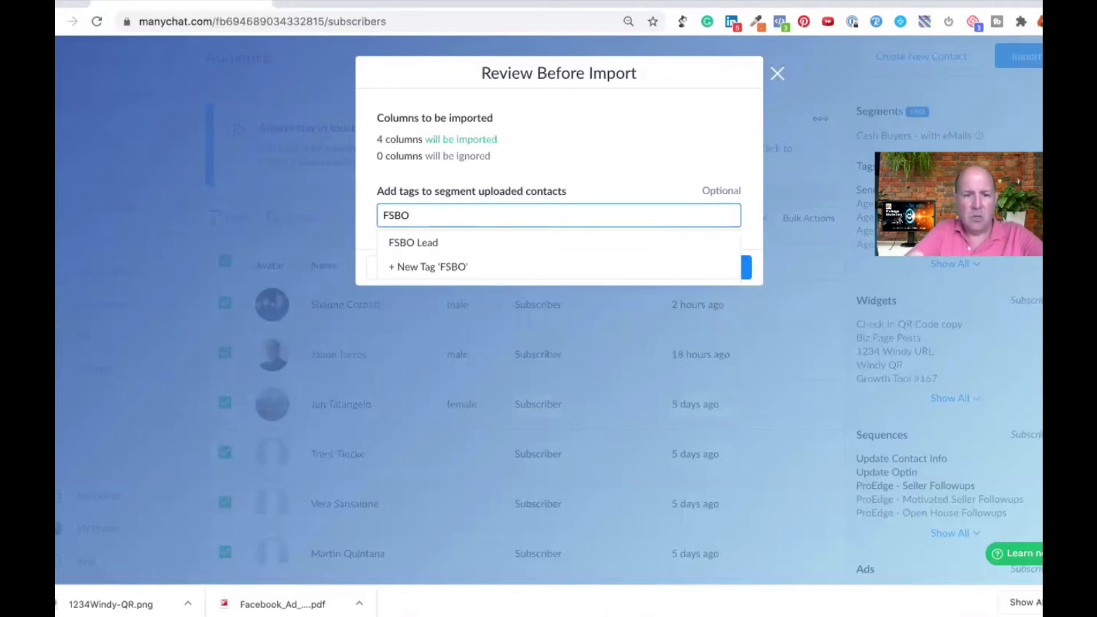
text(-Aug20)
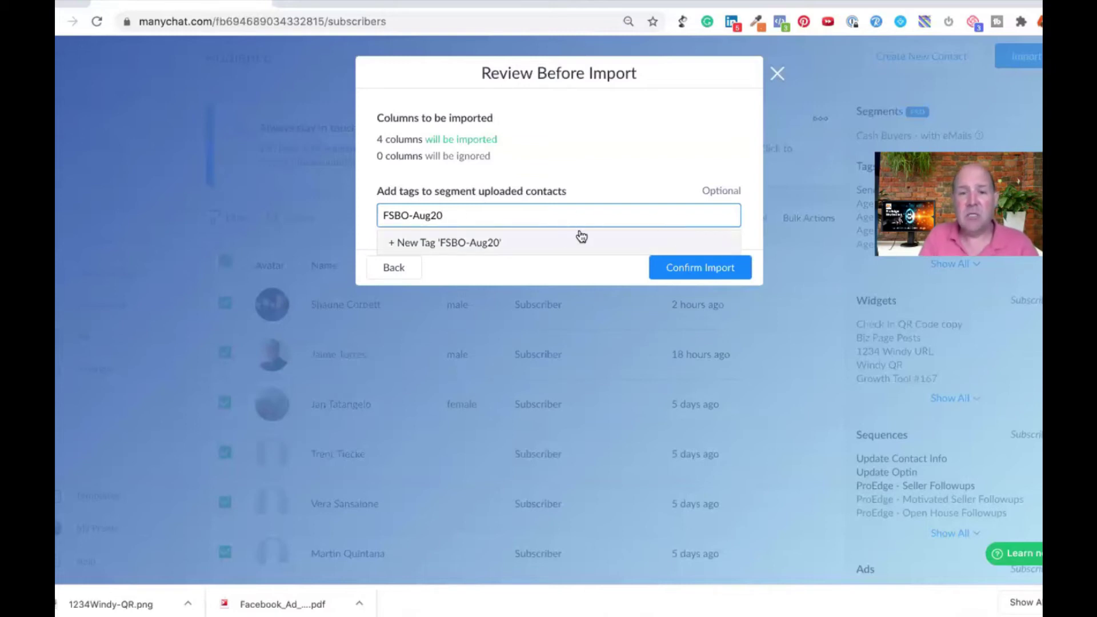
click(469, 242)
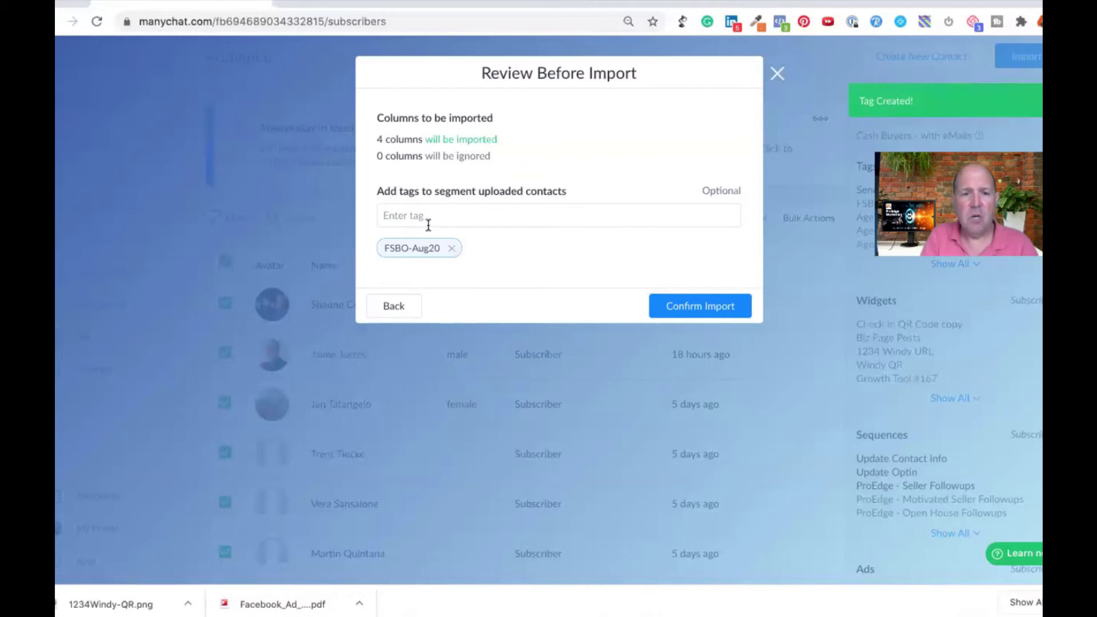
click(709, 307)
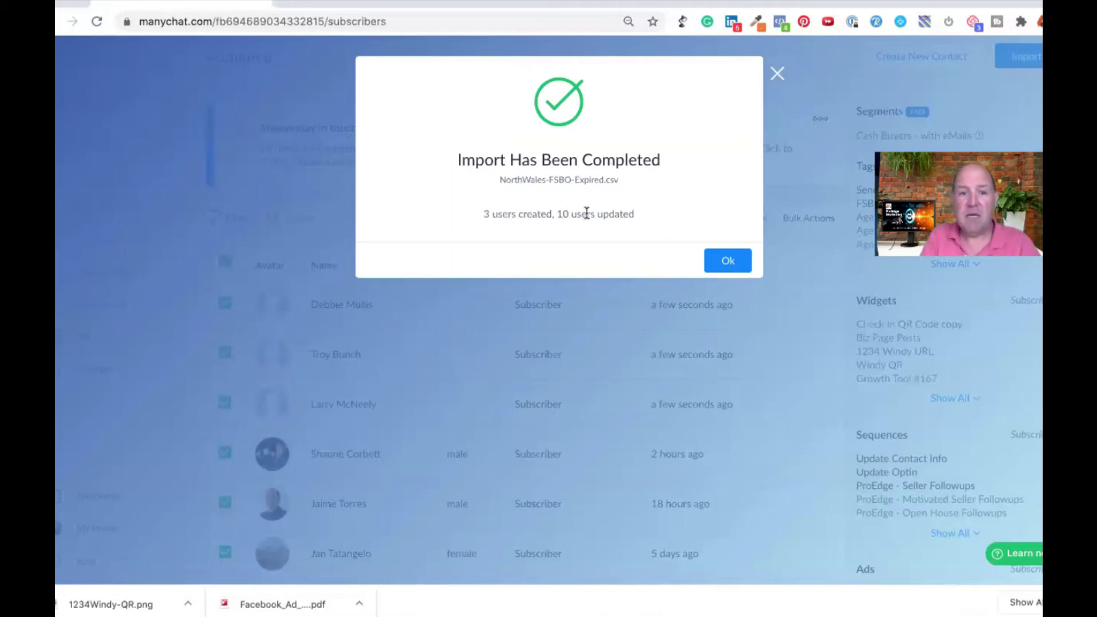
click(728, 258)
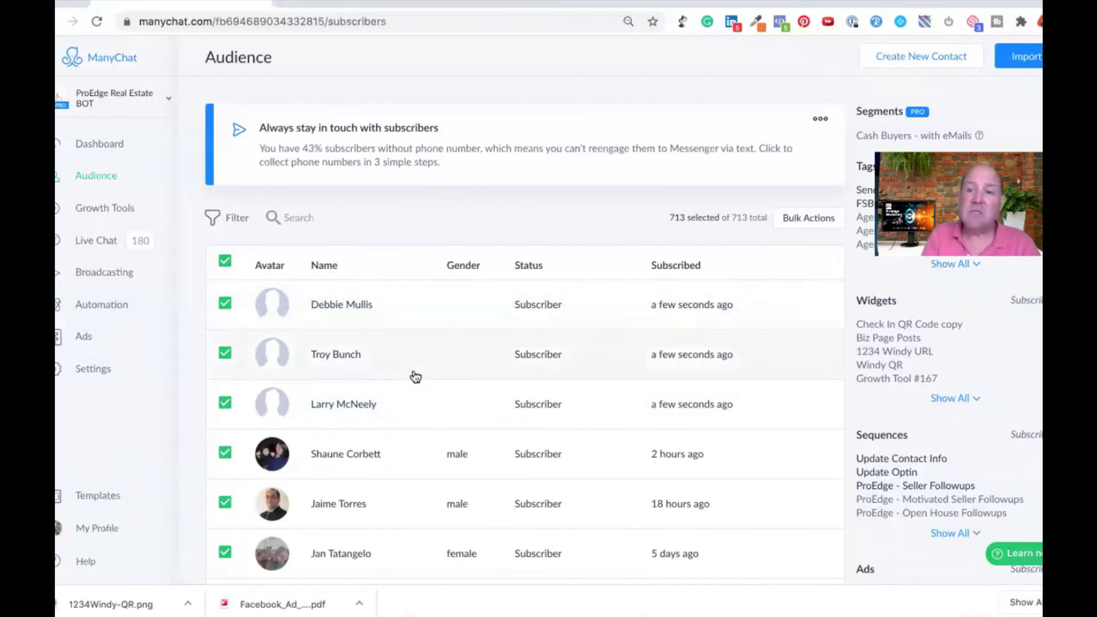
Create a new broadcast that starts with an SMS message
click(94, 277)
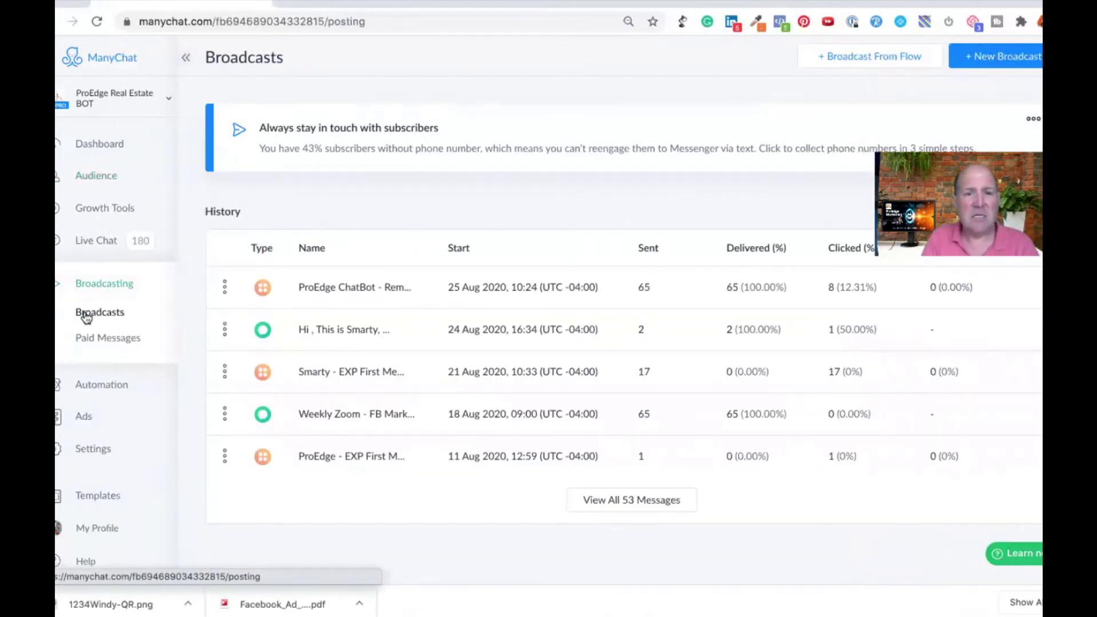
click(1004, 58)
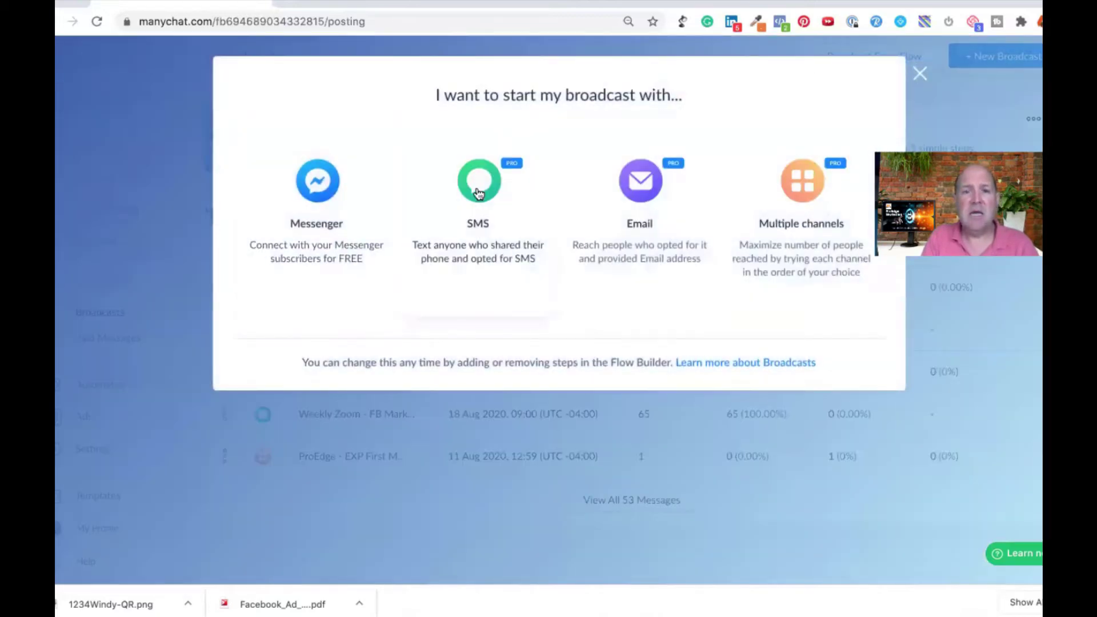
click(479, 193)
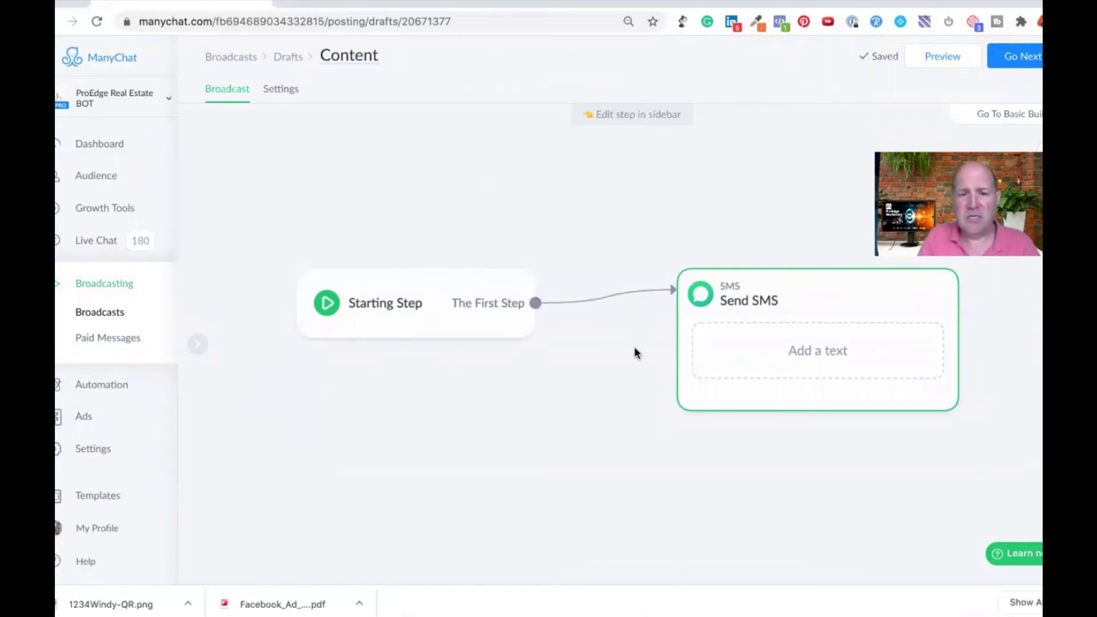
scroll(608, 388, down, 2)
scroll(527, 363, down, 3)
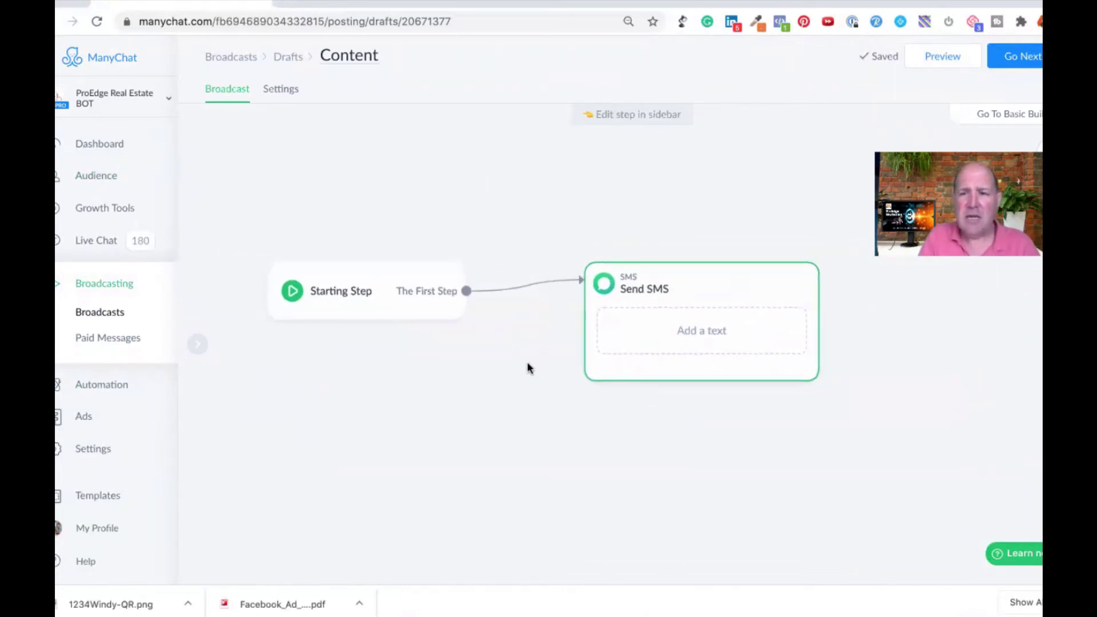
scroll(563, 434, right, 3)
scroll(502, 436, left, 5)
scroll(644, 385, right, 4)
scroll(700, 521, left, 5)
scroll(648, 373, right, 5)
scroll(649, 372, up, 3)
scroll(524, 443, down, 2)
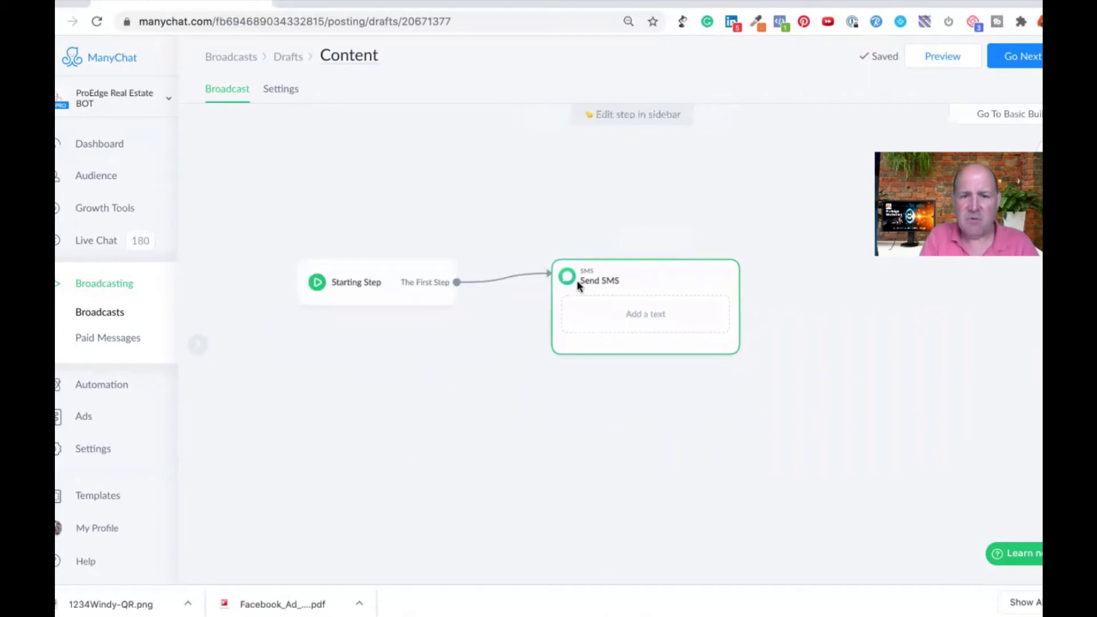
Begin the Send SMS step's text with the greeting "Hi" followed by the First Name variable
click(605, 315)
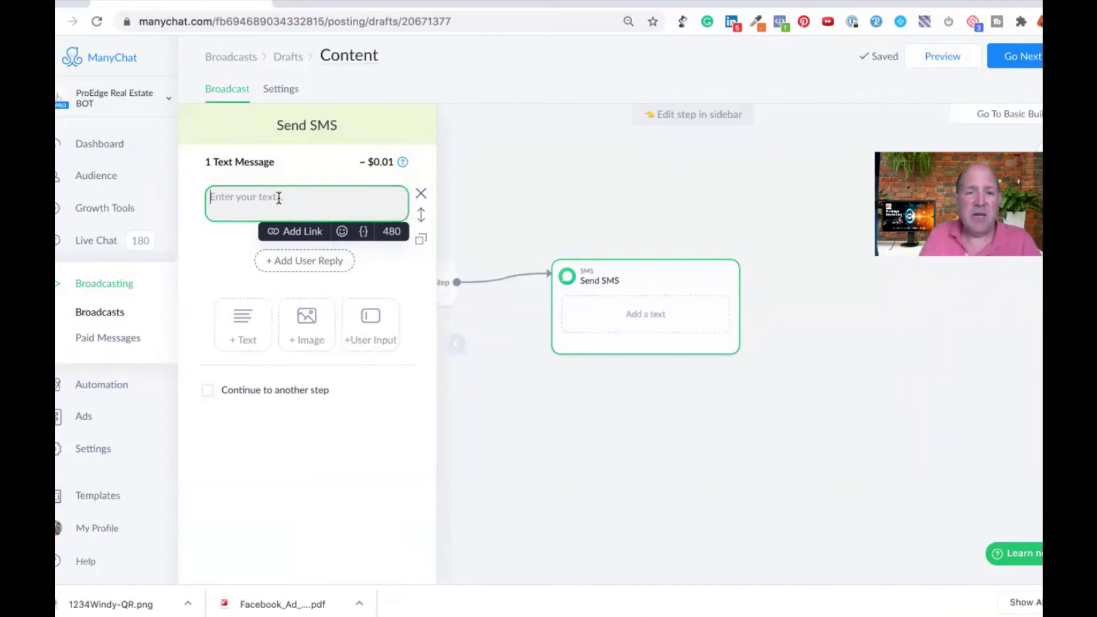
text(Hi)
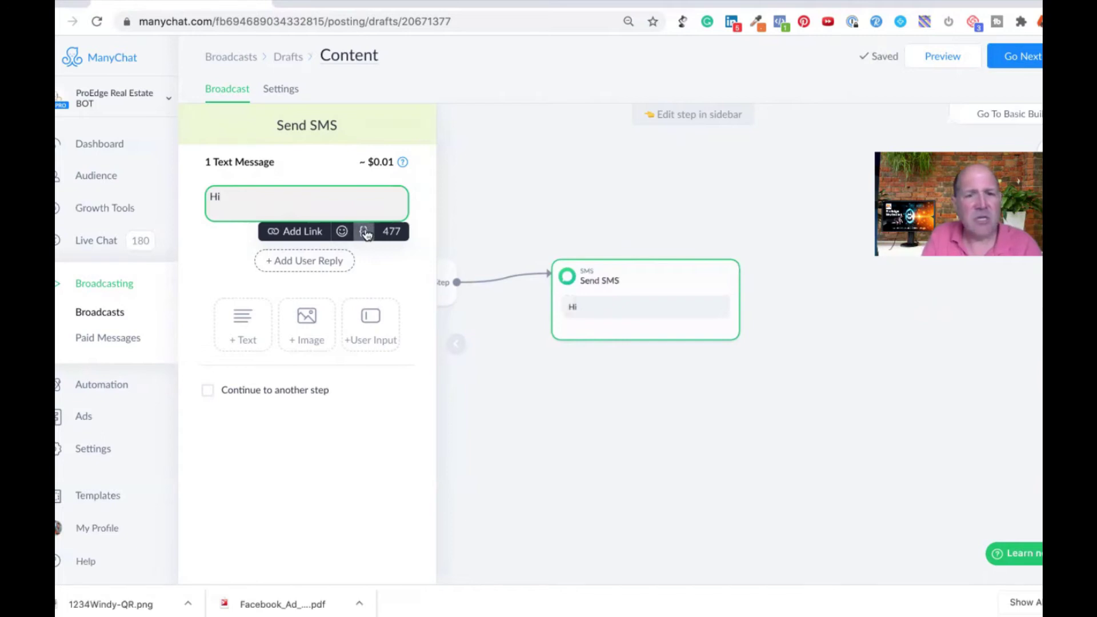
click(365, 232)
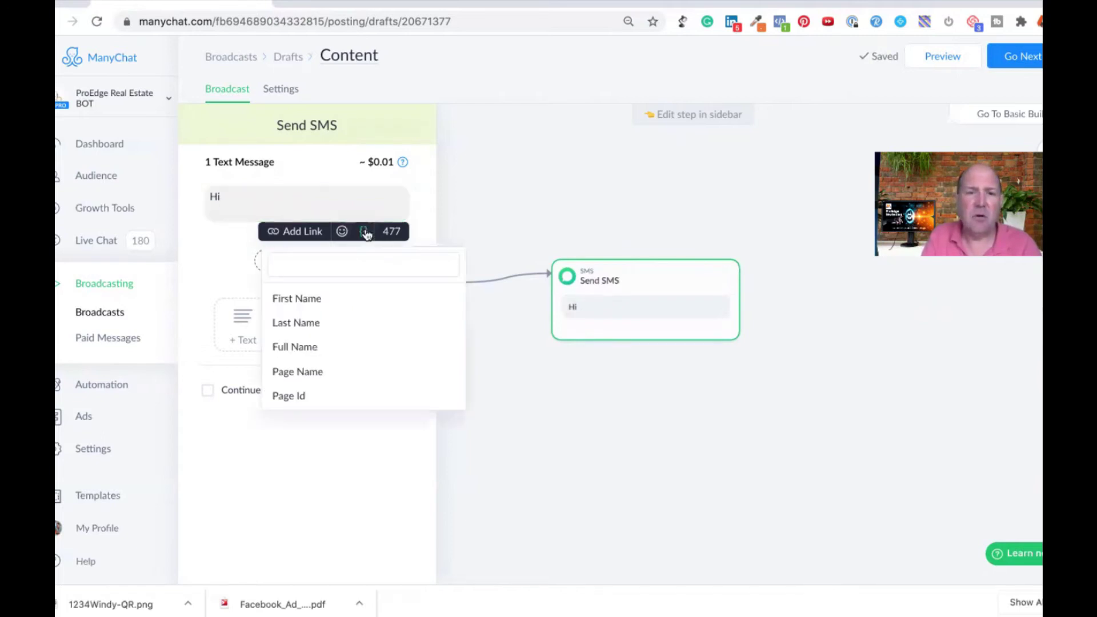
click(301, 299)
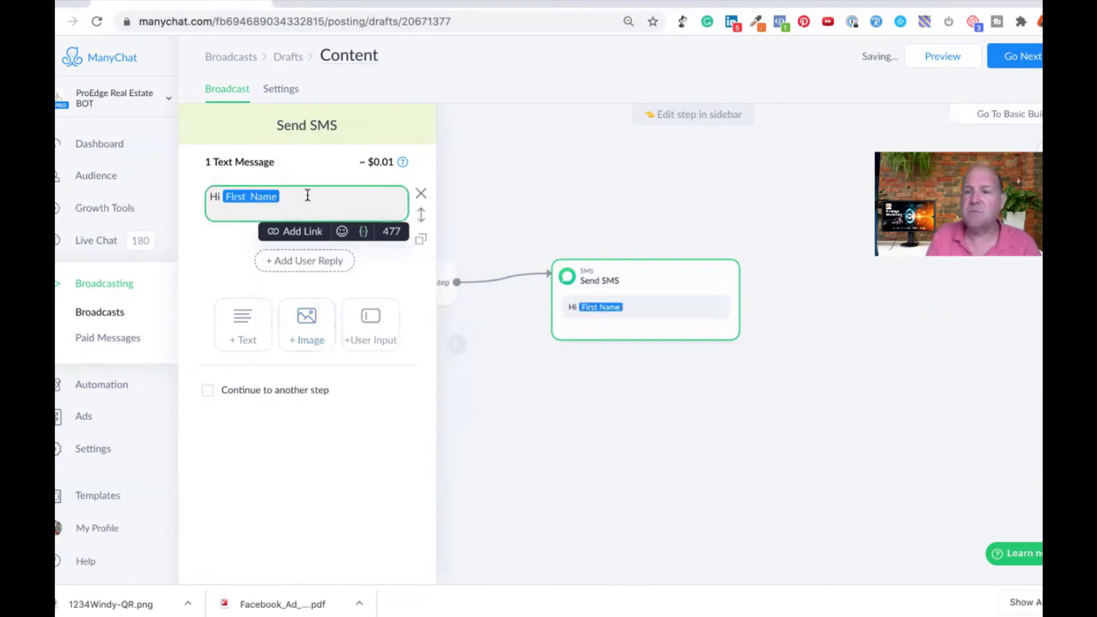
Continue the SMS greeting by introducing the sender by first name, followed by "I am a realtor with eXp Realty."
text(, Thi)
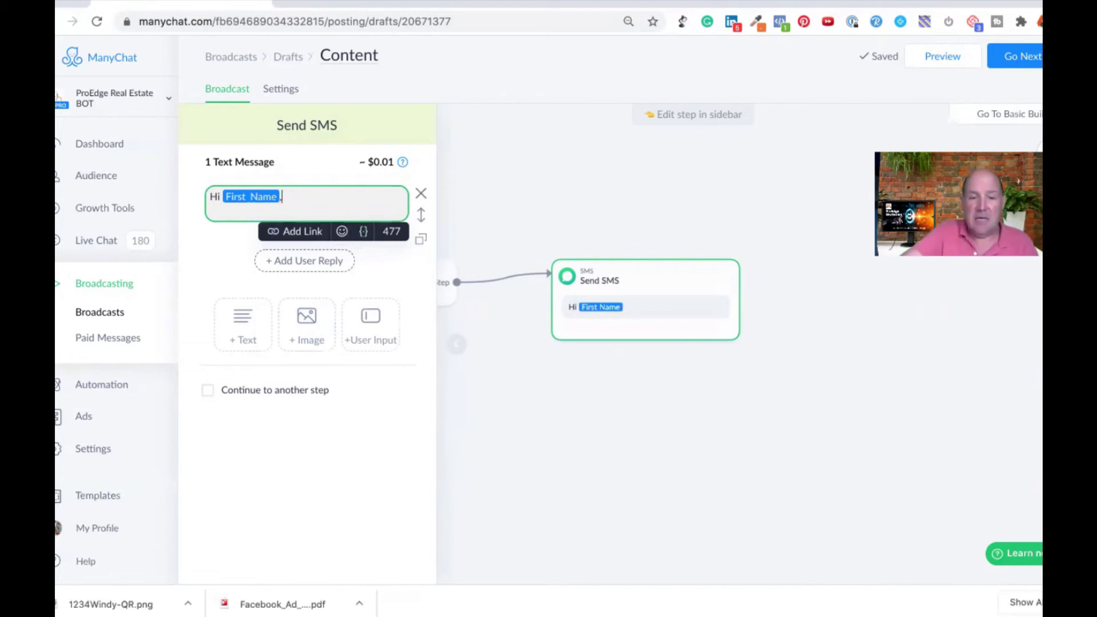
text(s is SMa)
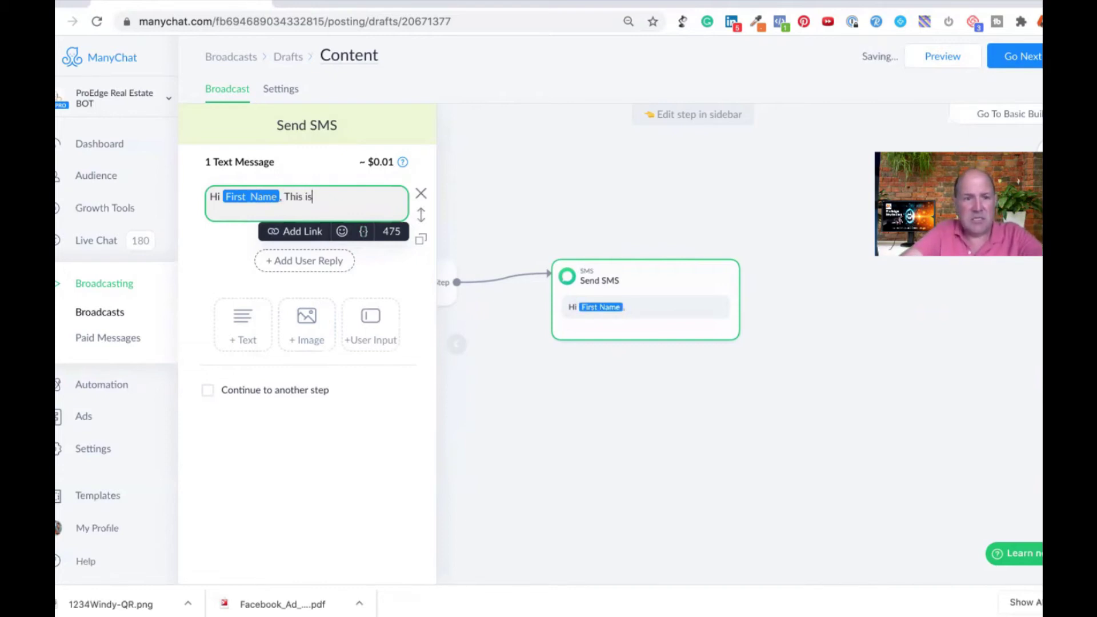
key(BackSpace)
key(BackSpace)
text(m)
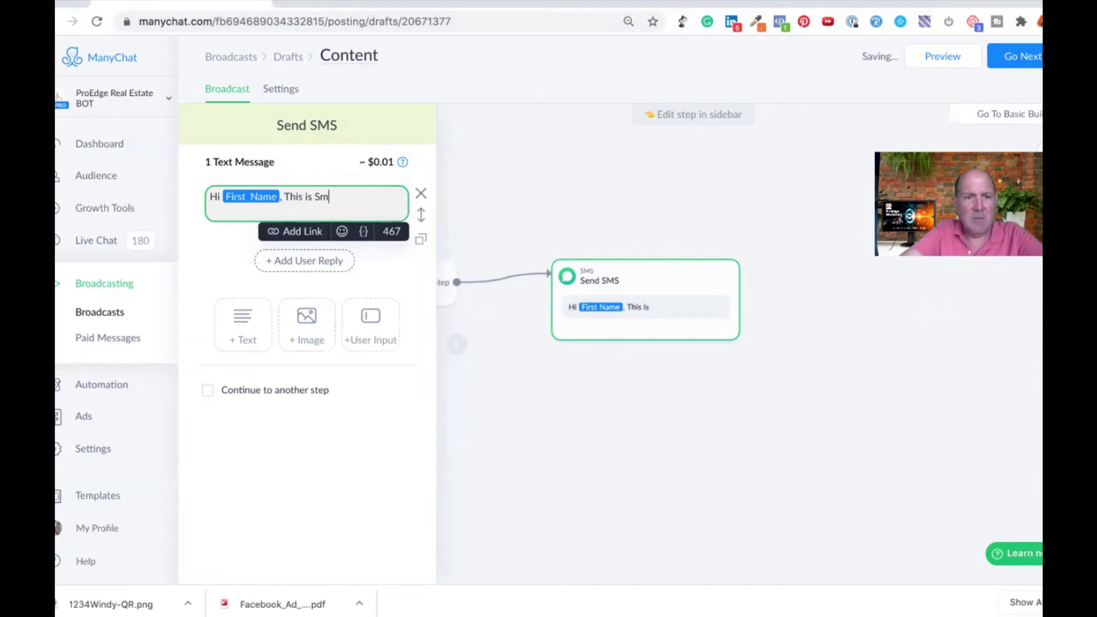
text(arty, I am a realtor with ex)
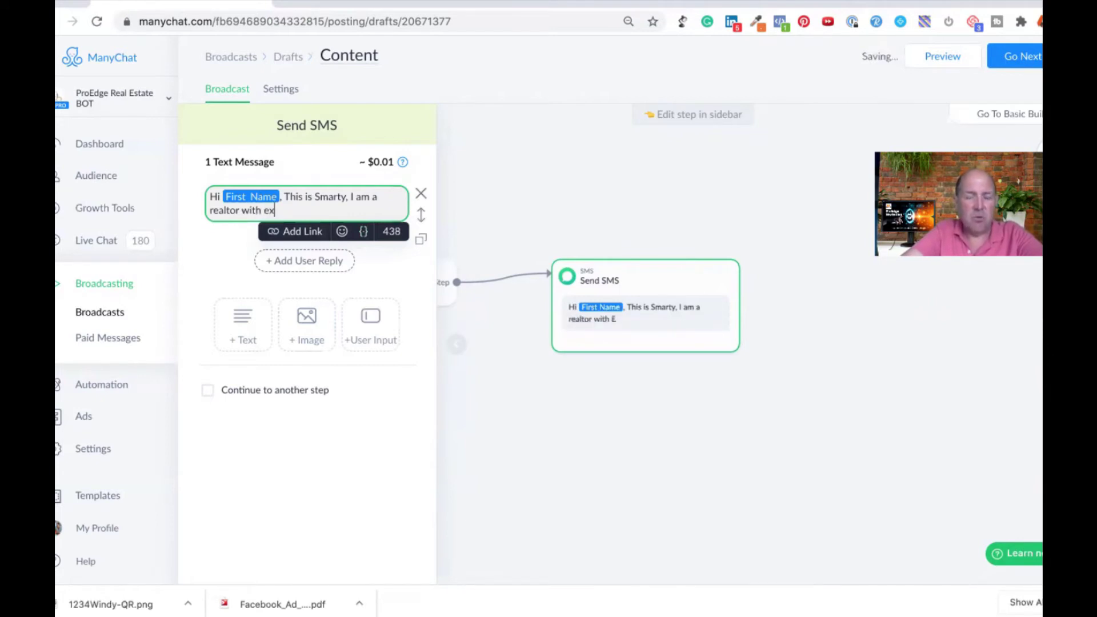
key(BackSpace)
text(Xp)
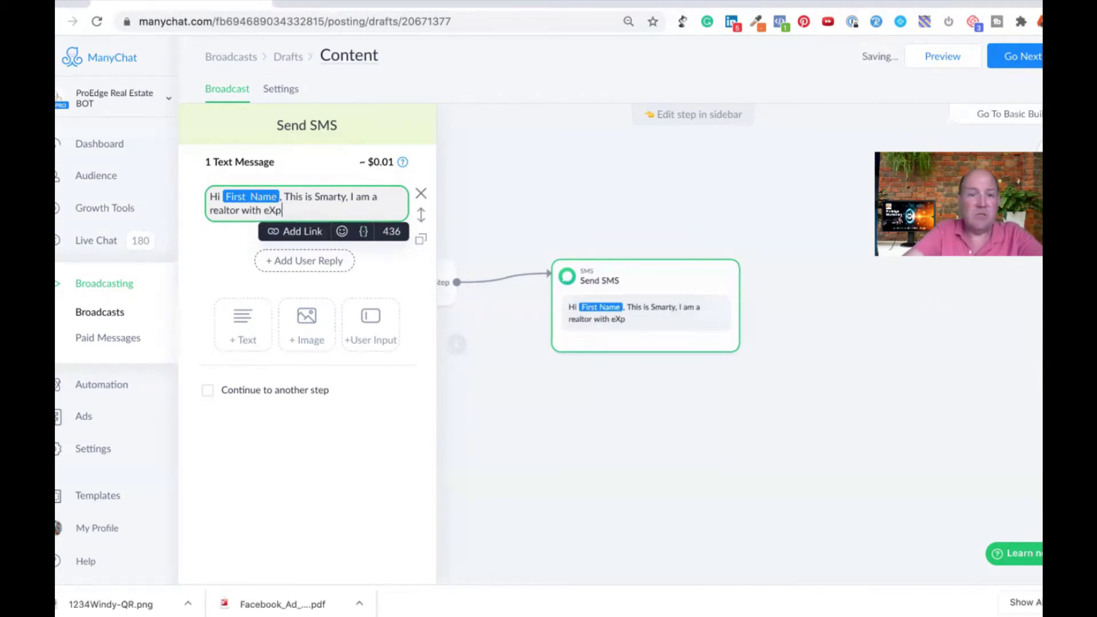
text( Realt)
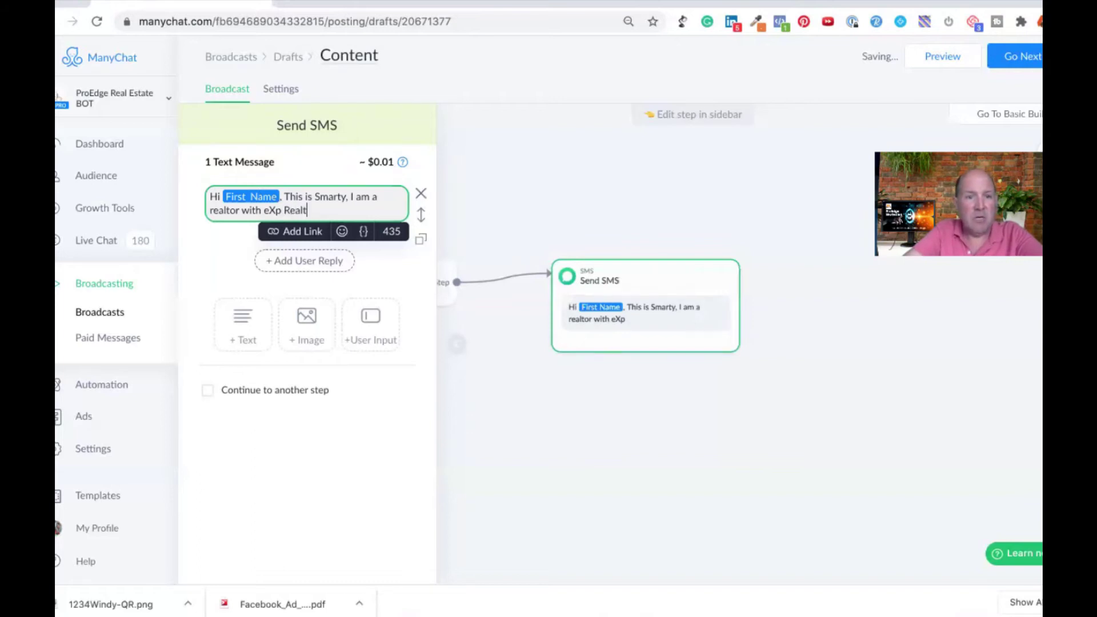
text(y.  I have s)
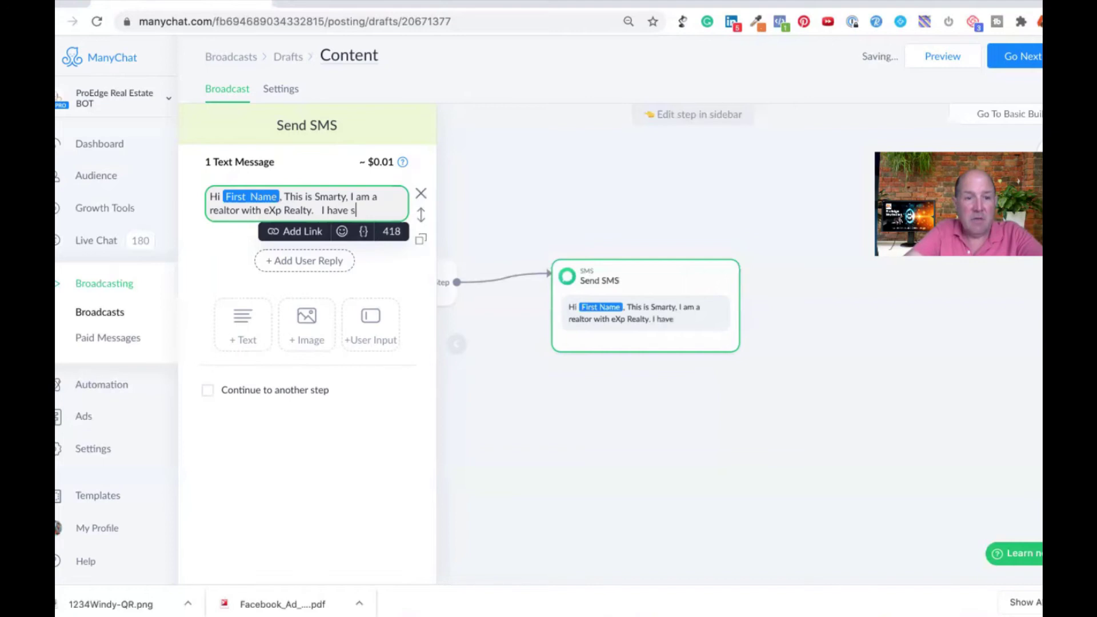
Replace the unfinished second sentence of the SMS with "I saw that you are selling your home"
key(BackSpace)
key(BackSpace)
key(BackSpace)
key(BackSpace)
key(BackSpace)
key(BackSpace)
key(BackSpace)
text(saw)
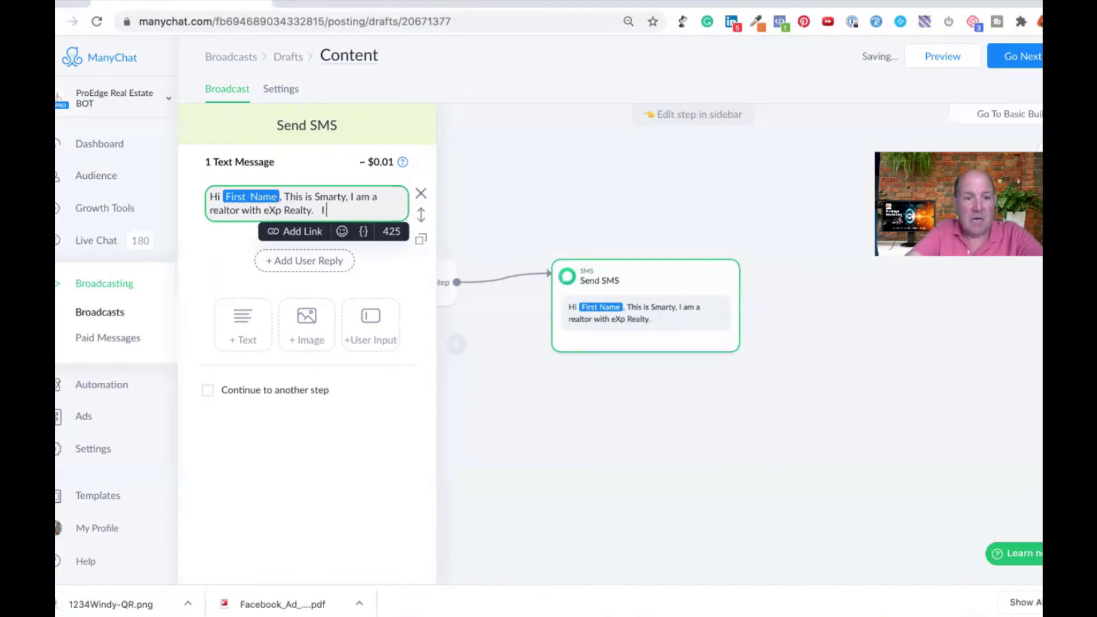
text( that oyu)
key(BackSpace)
key(BackSpace)
key(BackSpace)
text(you are se)
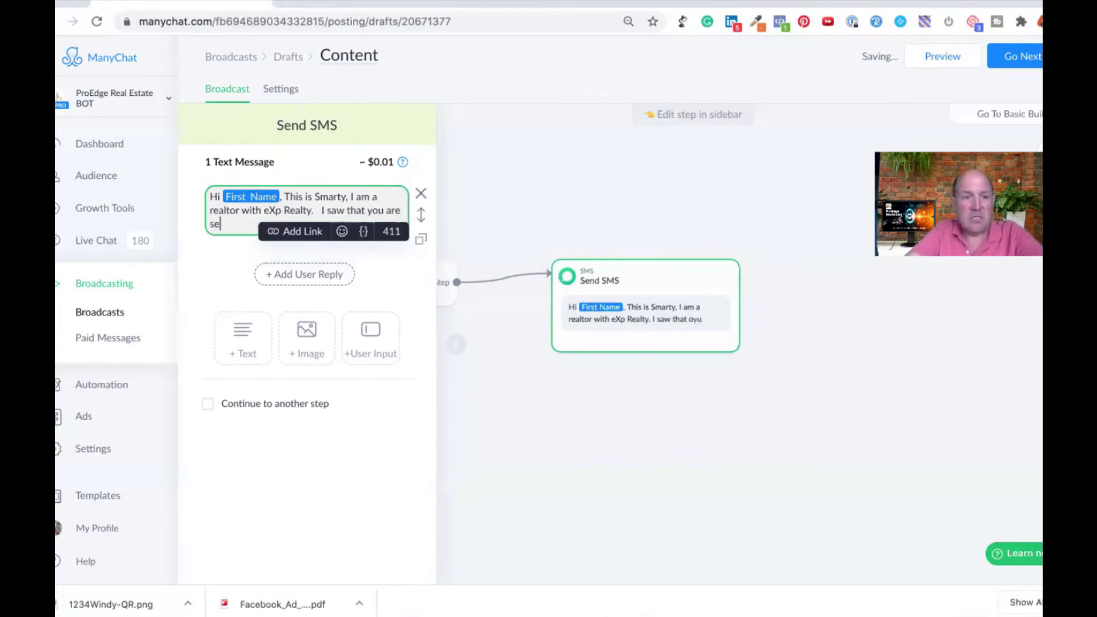
text(lling your hoe)
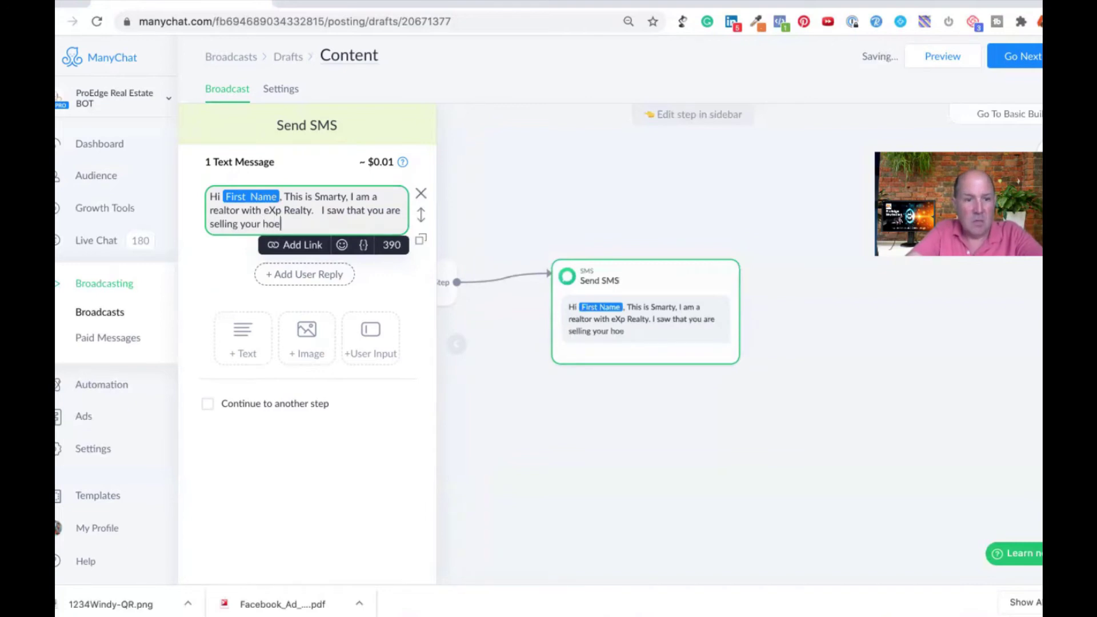
key(BackSpace)
text(me,)
key(BackSpace)
Finish the SMS text with "i have a list of buyers interested in that area. Would you be up for a call."
text(.  i ha)
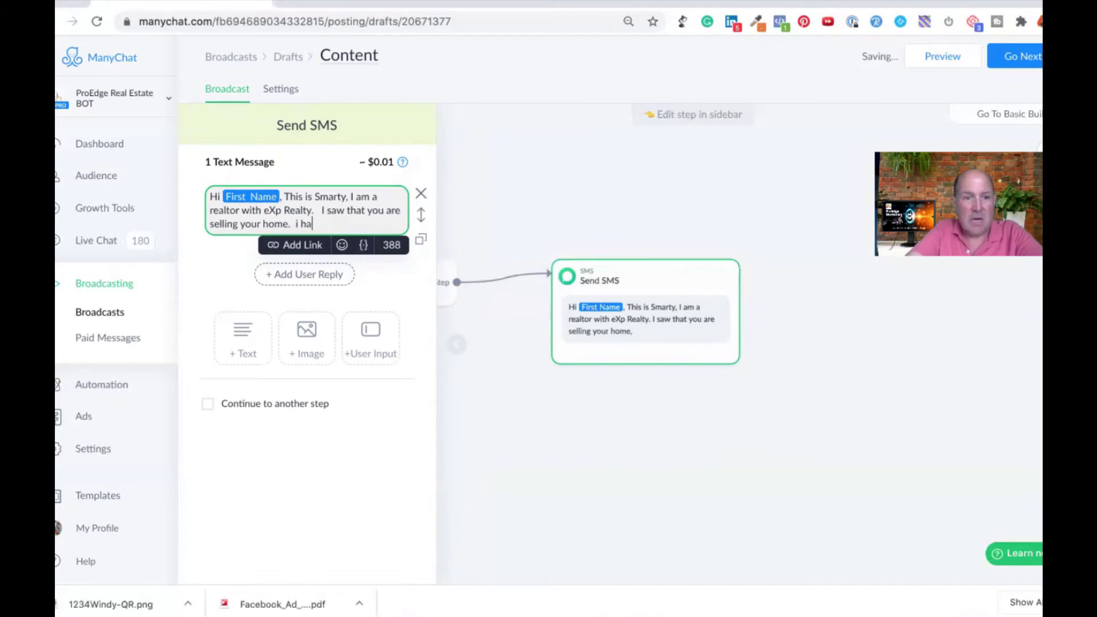
text(ve a list of buyers interested in that area.  Your)
key(BackSpace)
key(BackSpace)
key(BackSpace)
text(Would)
text(ou)
key(BackSpace)
text(ou)
key(BackSpace)
key(BackSpace)
key(BackSpace)
text(you)
key(BackSpace)
key(BackSpace)
key(BackSpace)
text(you be up for a c)
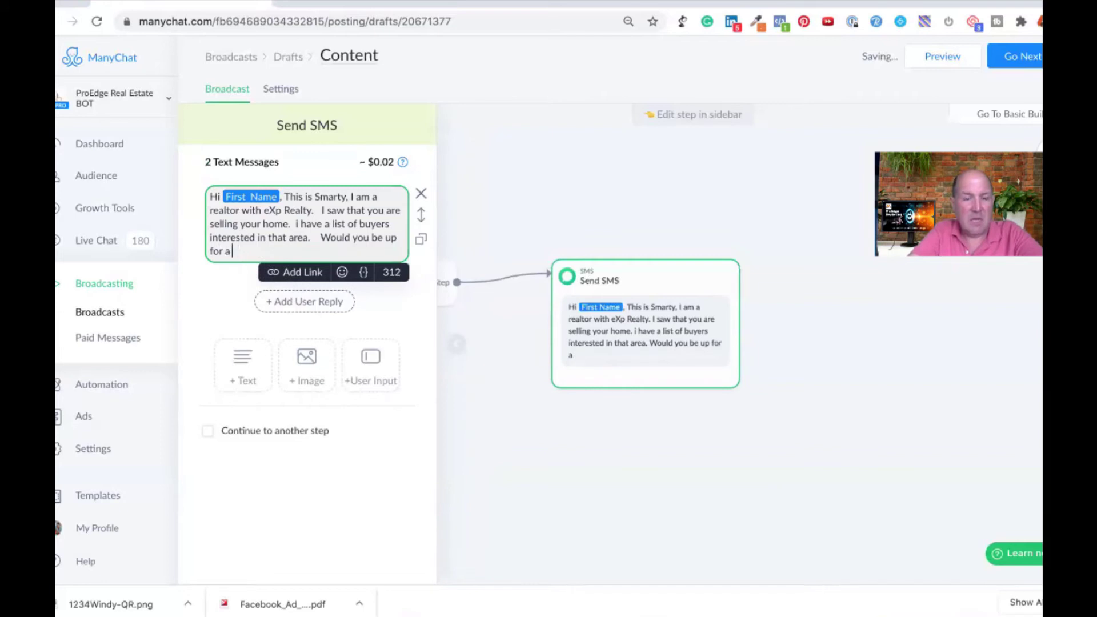
text(call.)
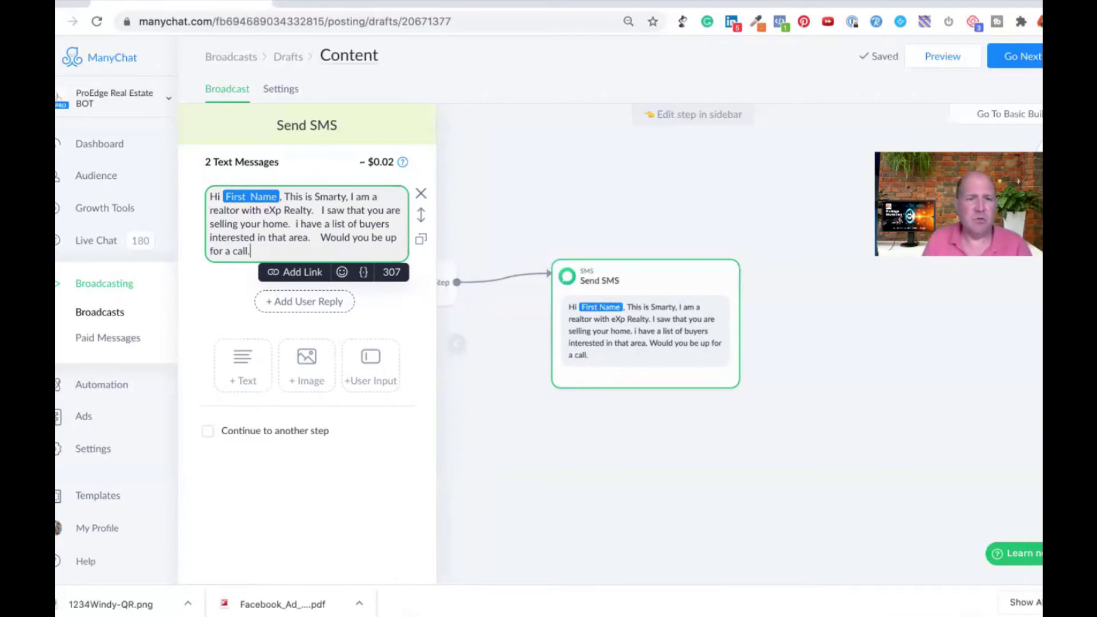
Add the user reply "Yes" to the SMS and set it to start another flow
click(293, 303)
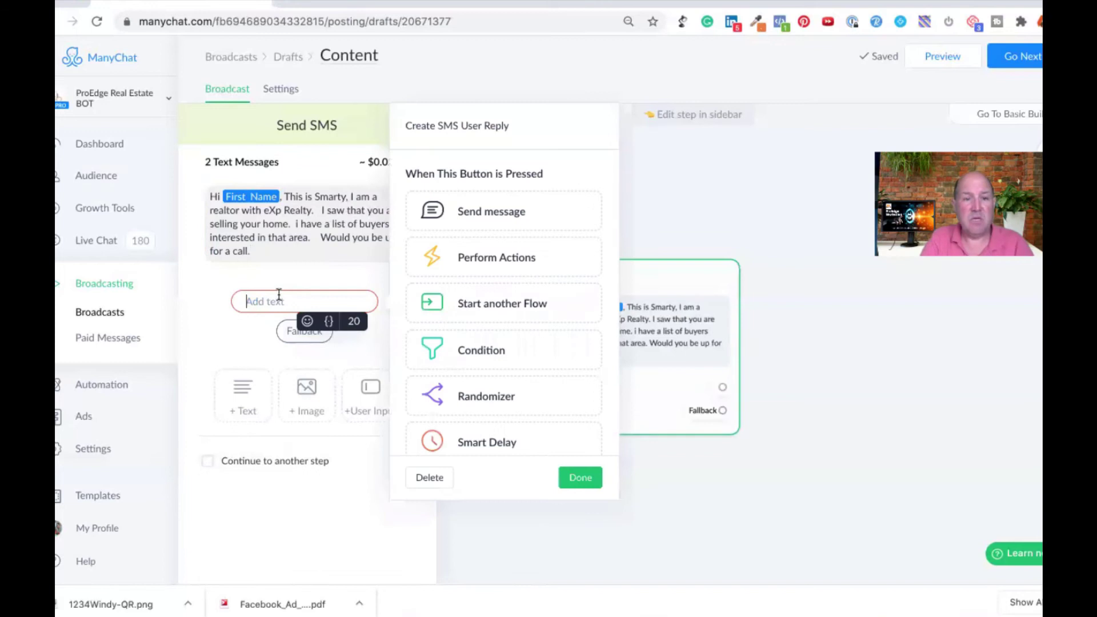
text(Yes)
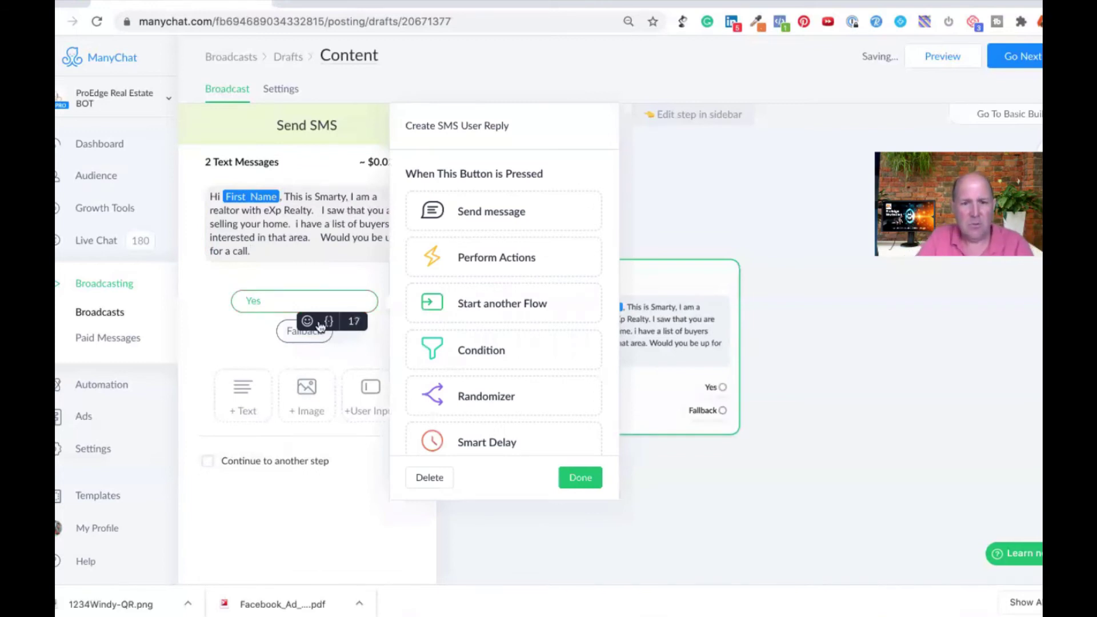
click(478, 213)
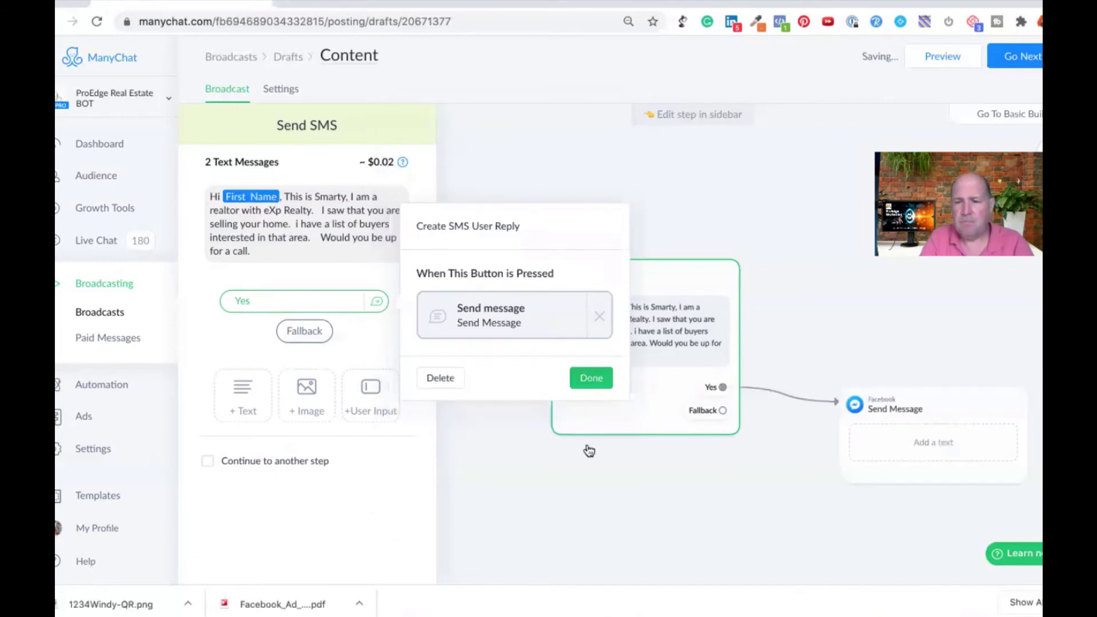
click(599, 316)
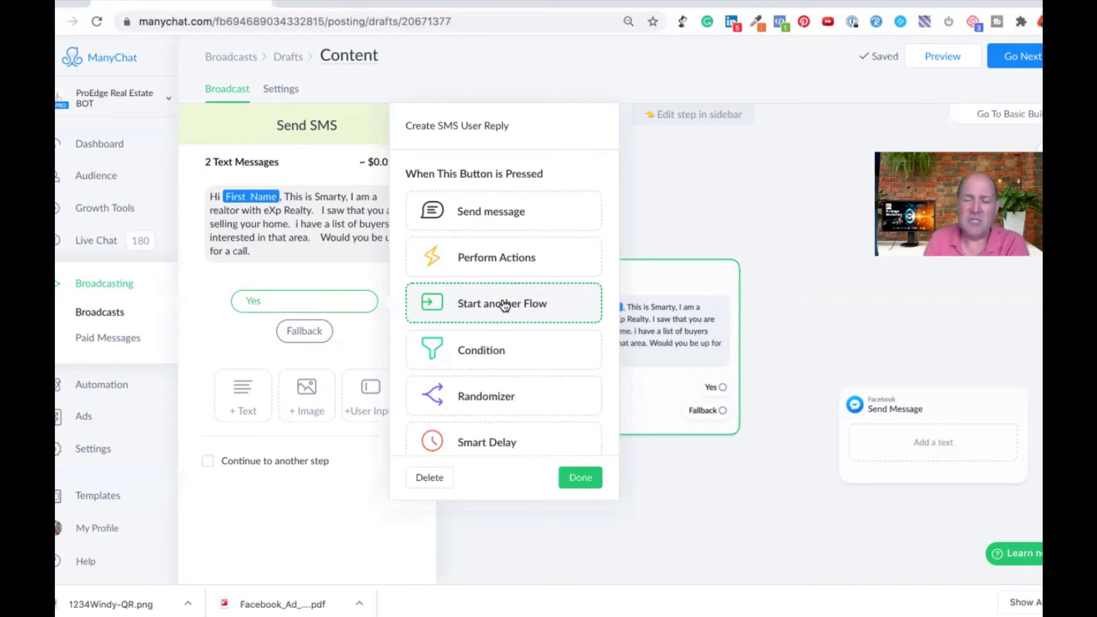
click(468, 295)
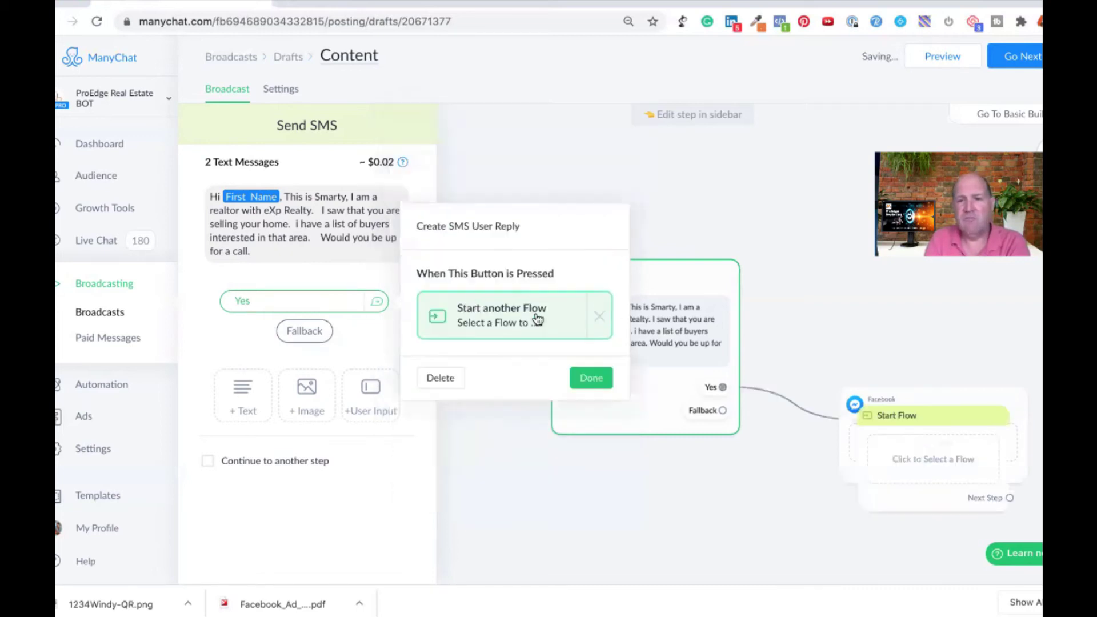
click(597, 377)
click(726, 519)
Delete the unconnected Facebook Send Message step and move the Start Flow step closer to the Send SMS step
mouse_move(917, 394)
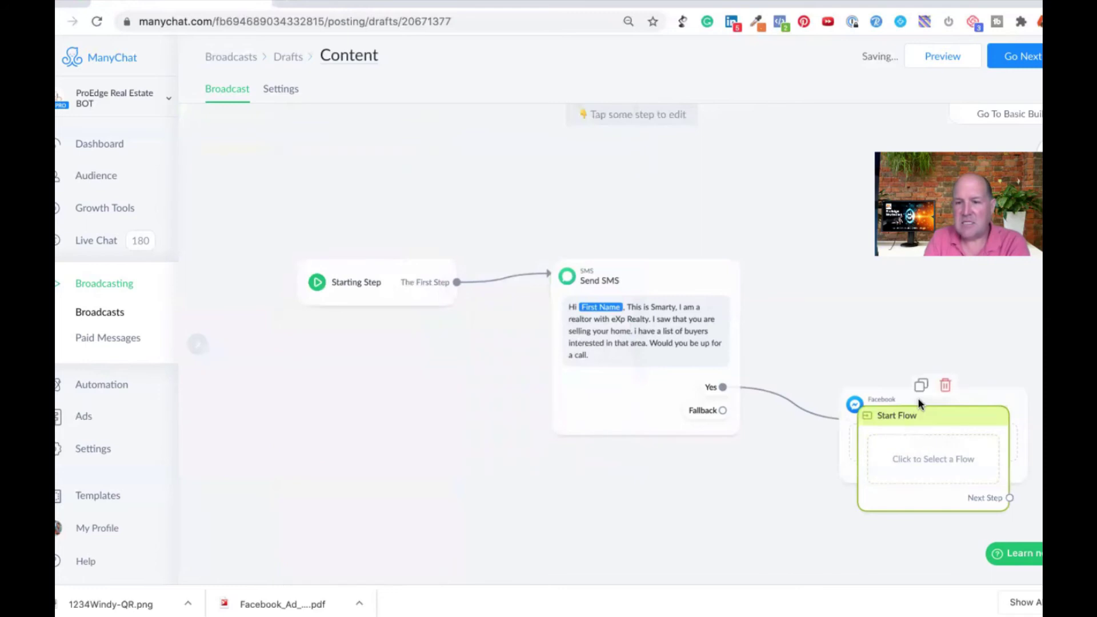
drag(900, 402, 886, 328)
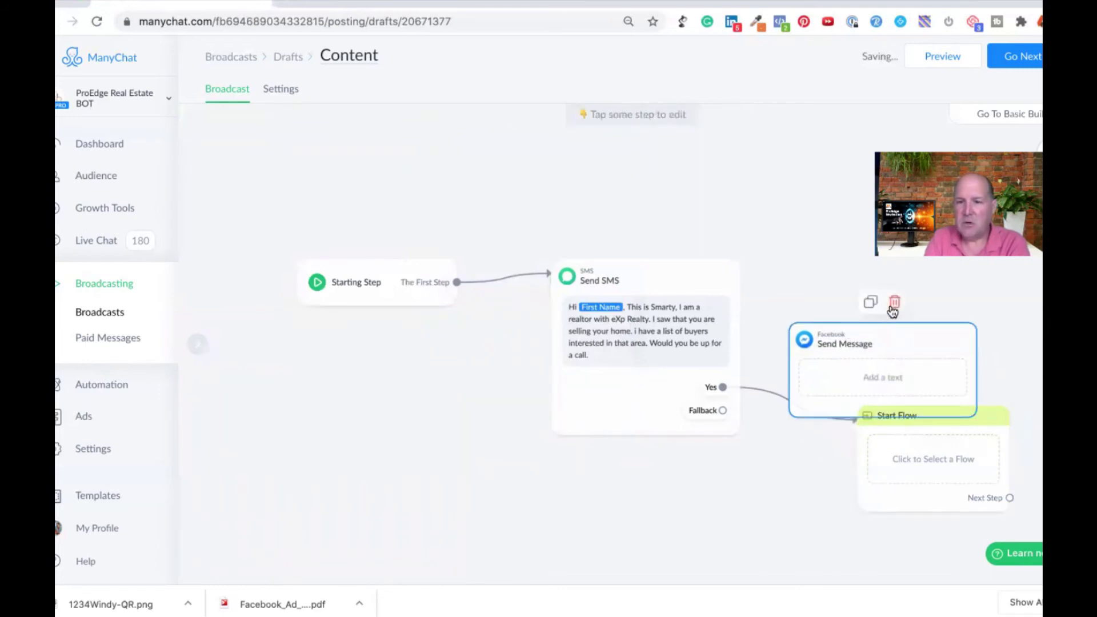
click(894, 303)
drag(906, 419, 880, 342)
Attach the ProEdge - Schedule Call flow from ProEdge ChatBot 3.0's Common Routines folder to the Start Flow step and shift that step slightly upward
click(886, 365)
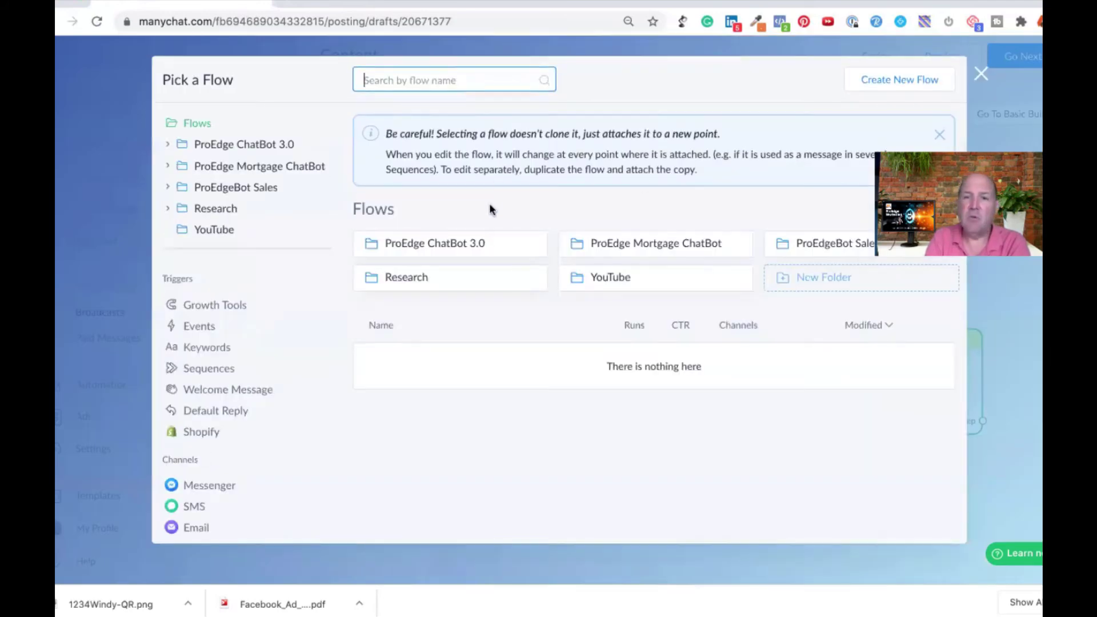
click(475, 244)
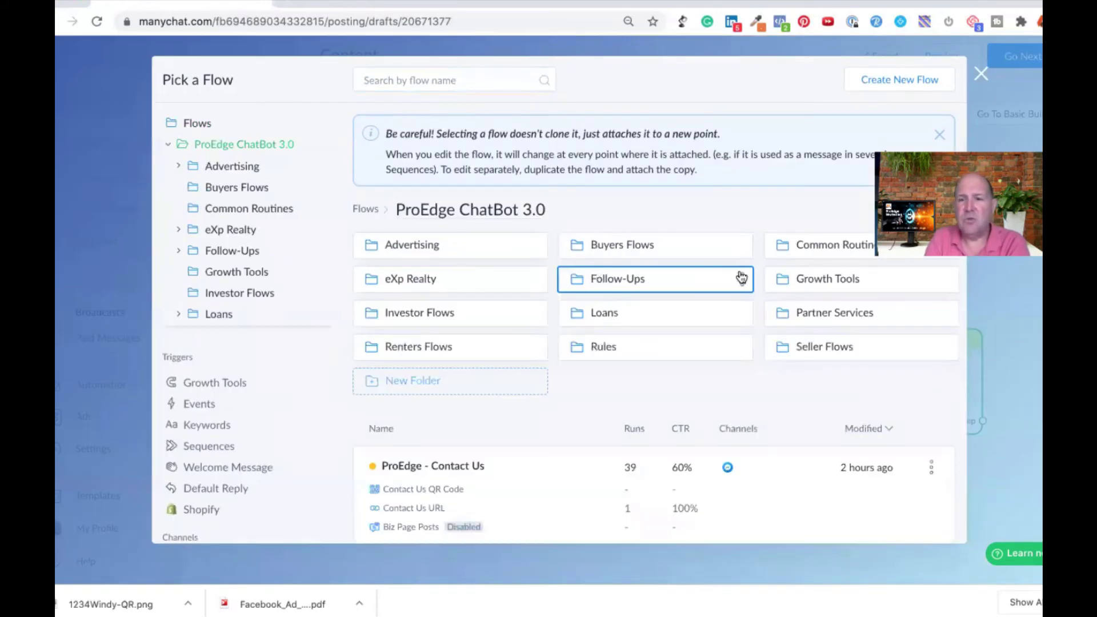
click(813, 251)
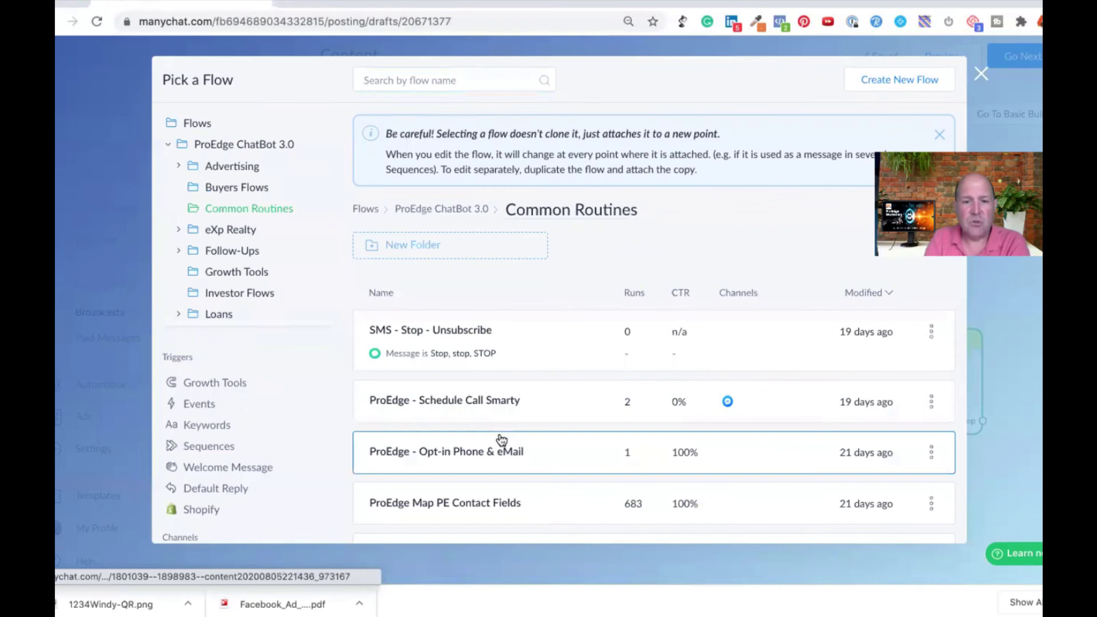
scroll(501, 439, down, 8)
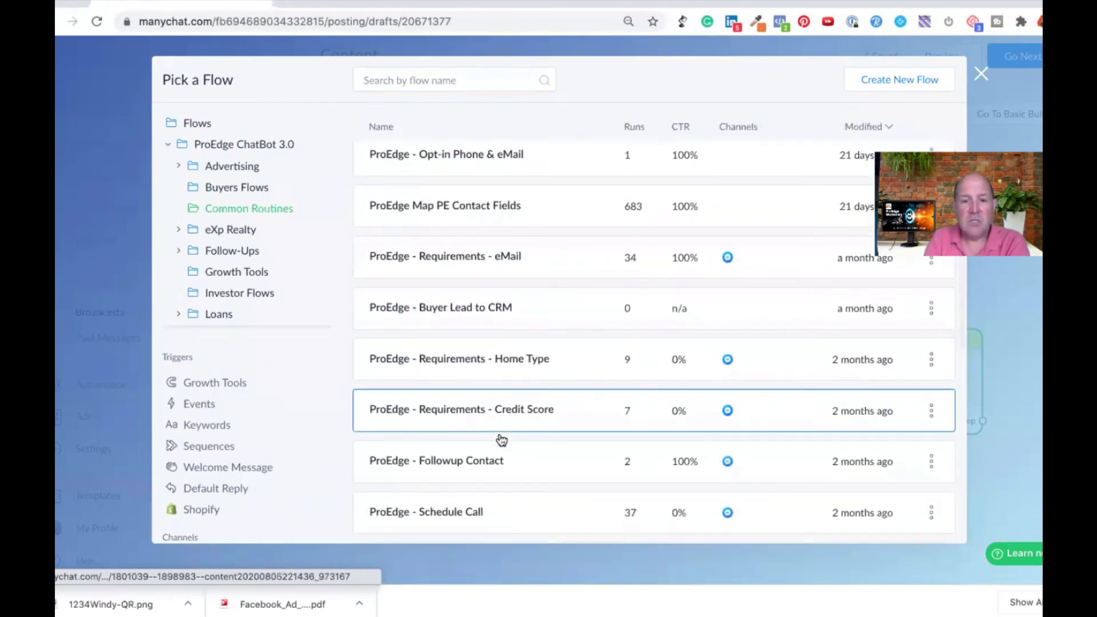
click(448, 375)
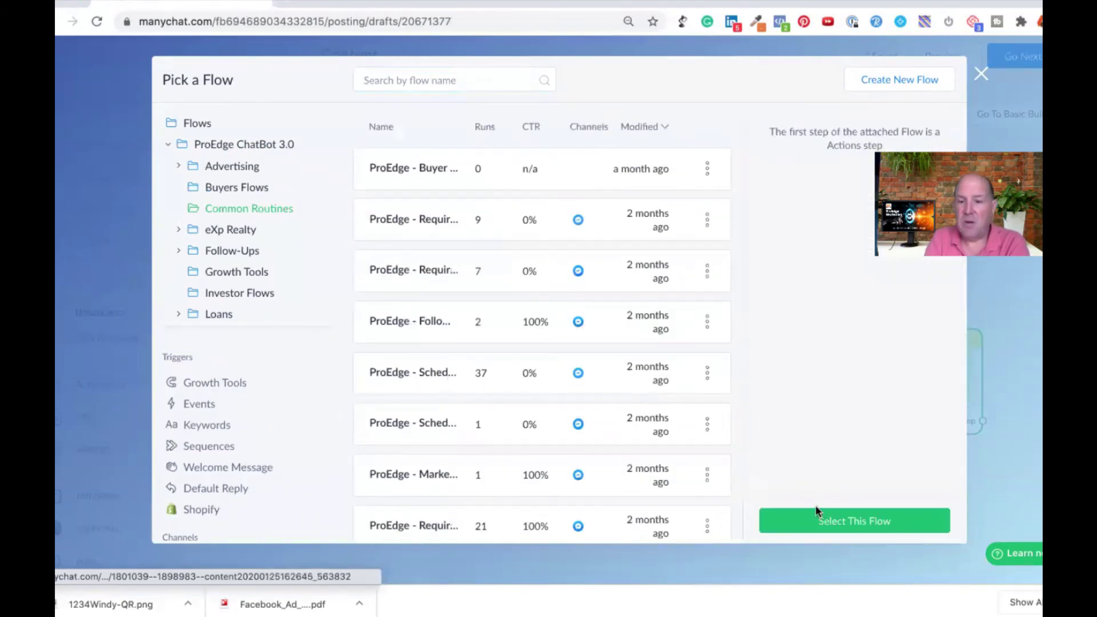
click(826, 521)
mouse_move(883, 484)
mouse_down()
mouse_move(786, 488)
mouse_move(899, 490)
mouse_up()
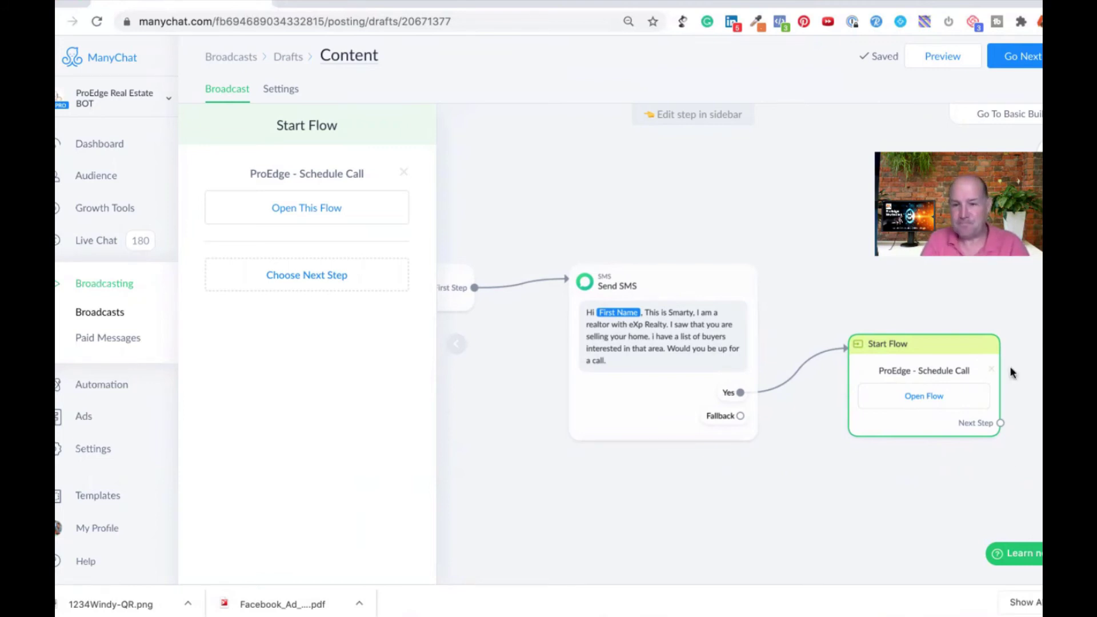
drag(928, 356, 927, 322)
click(721, 417)
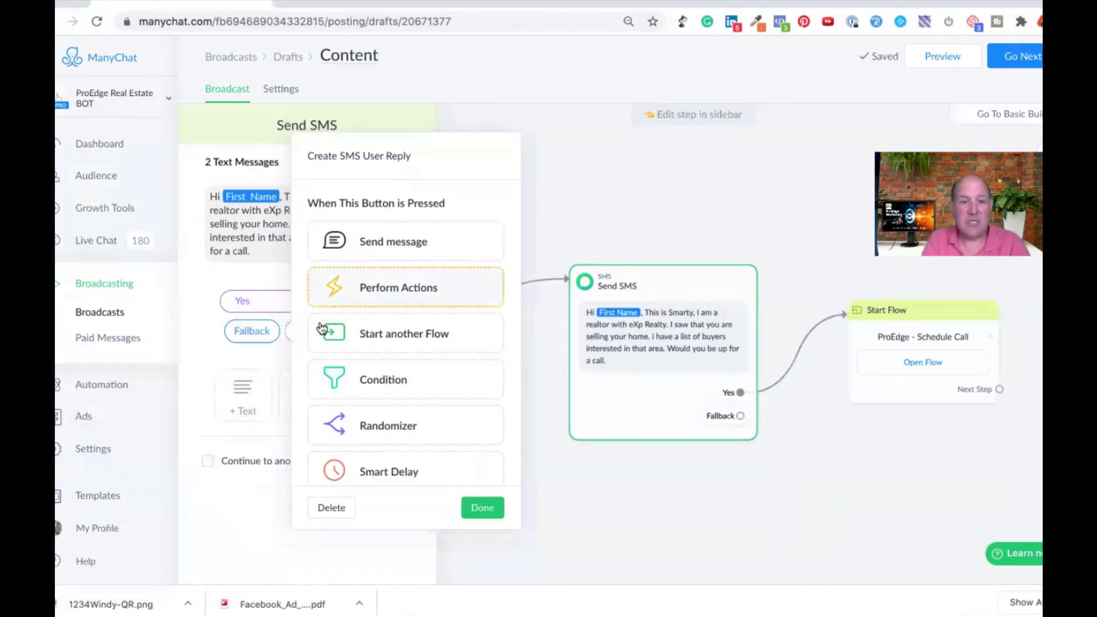
click(238, 497)
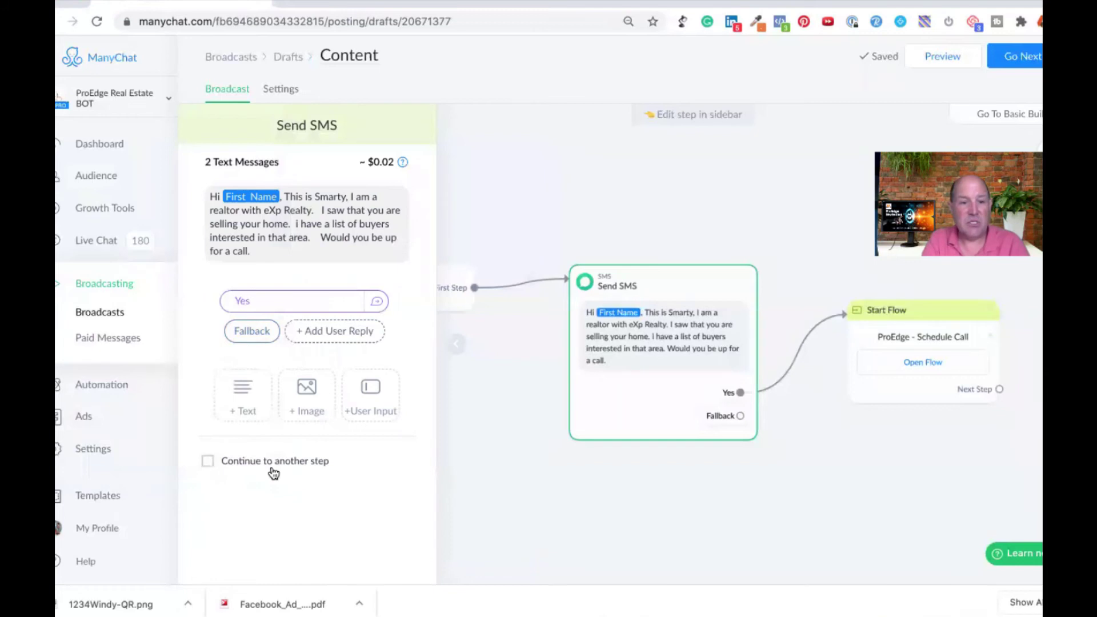
click(245, 401)
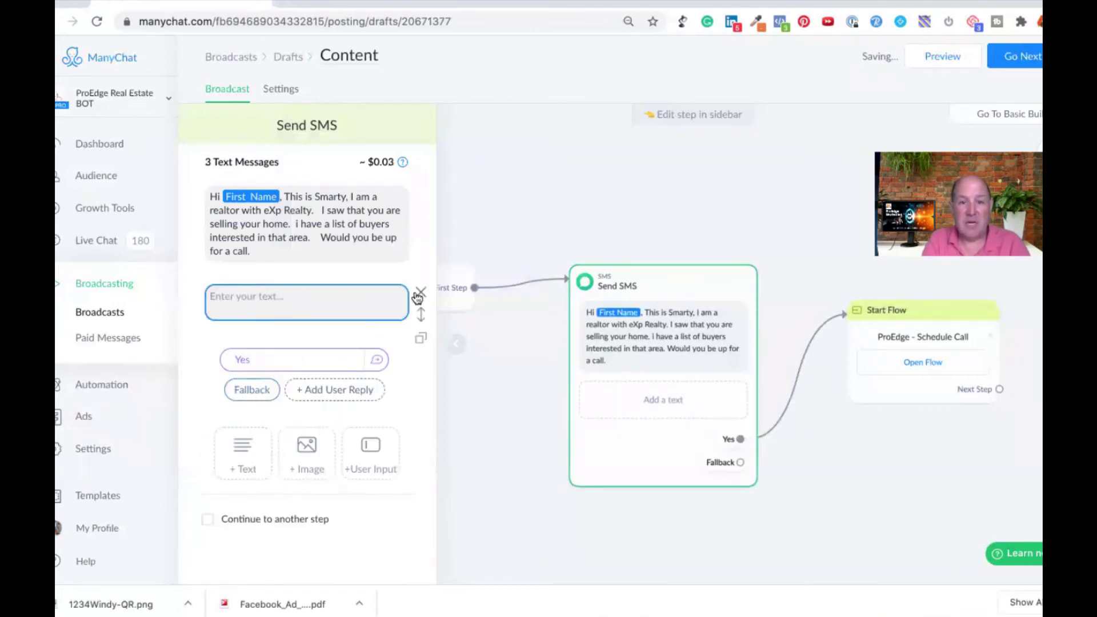
click(421, 294)
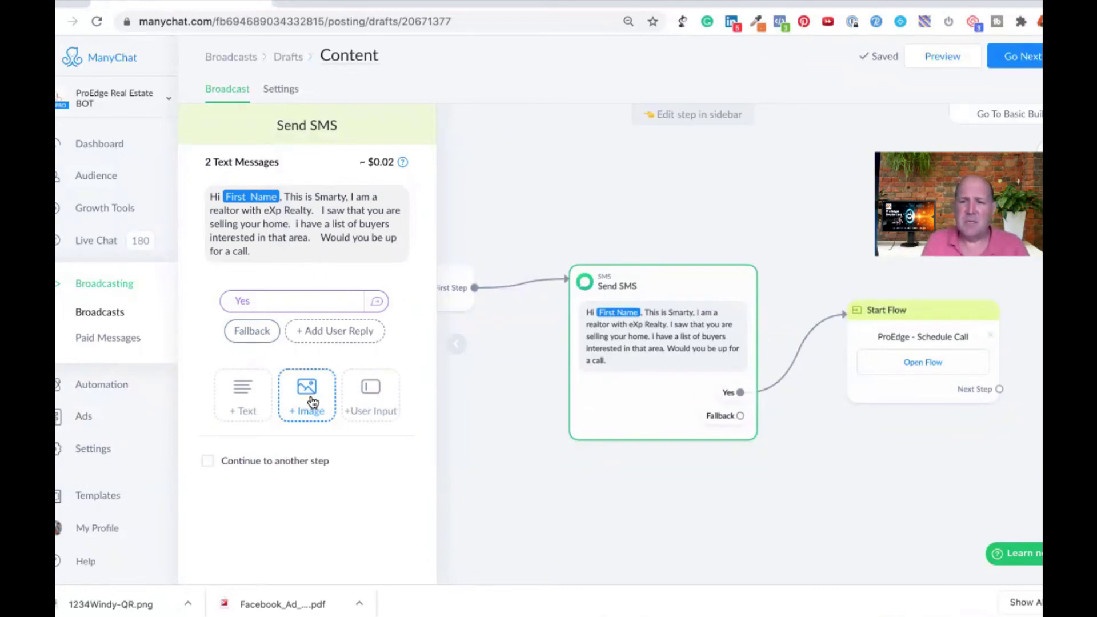
click(564, 486)
drag(499, 406, 438, 400)
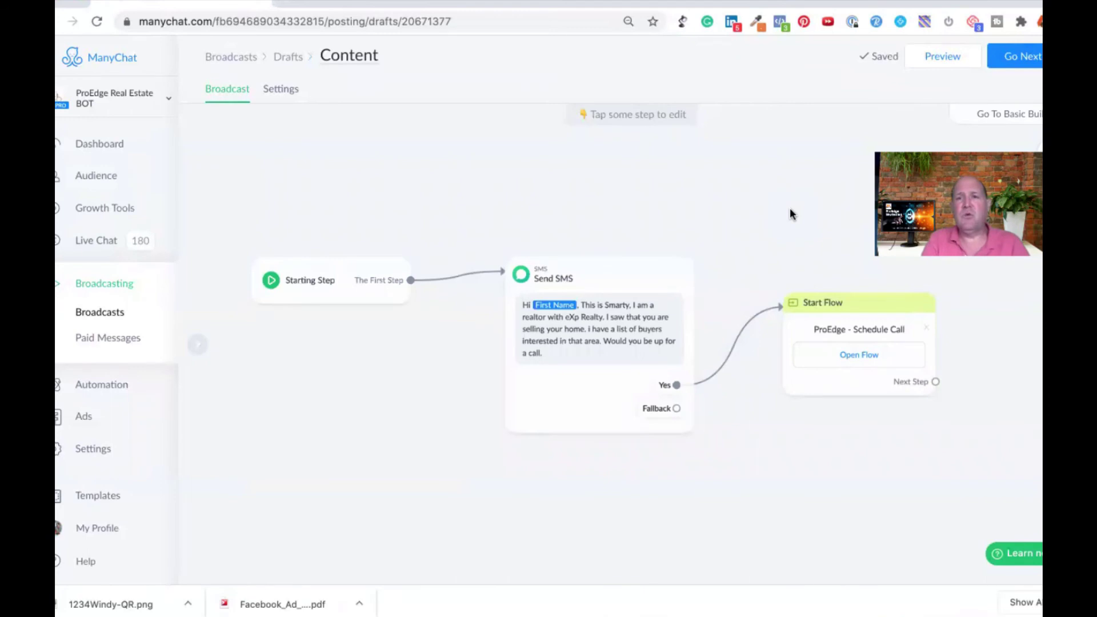
Proceed to the broadcast's settings and add a targeting condition that the tag is FSBO-Aug20
click(1005, 69)
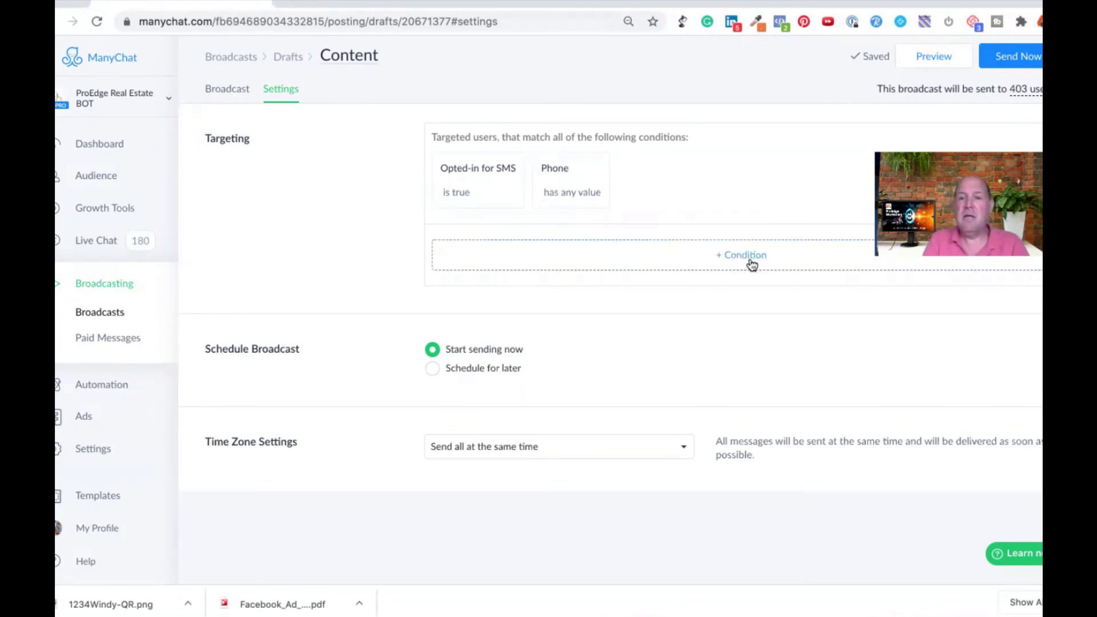
click(717, 257)
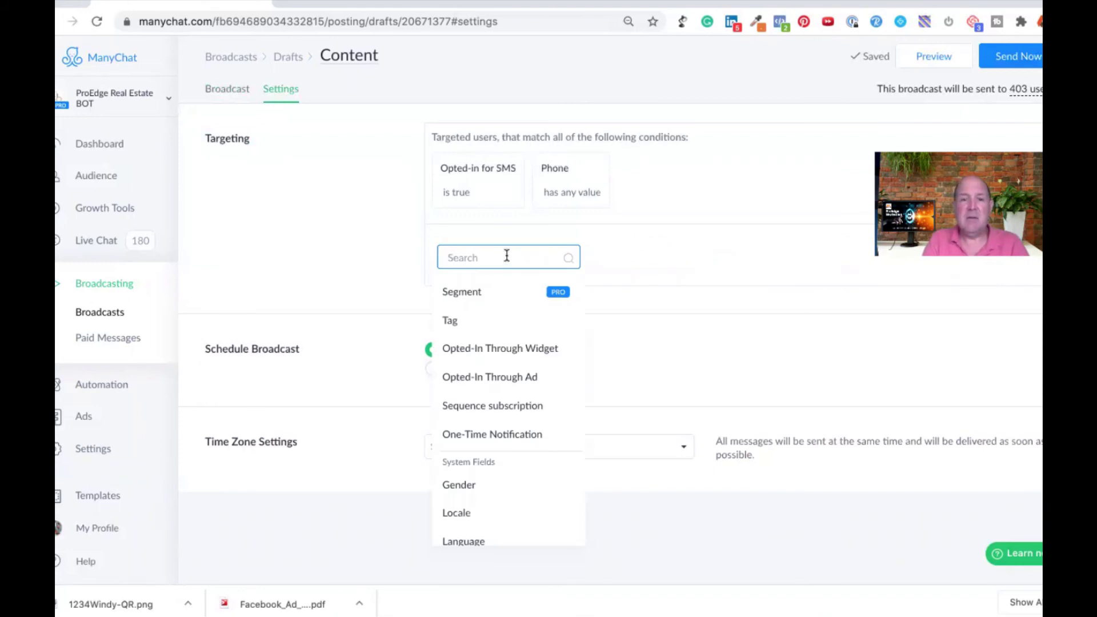
click(450, 322)
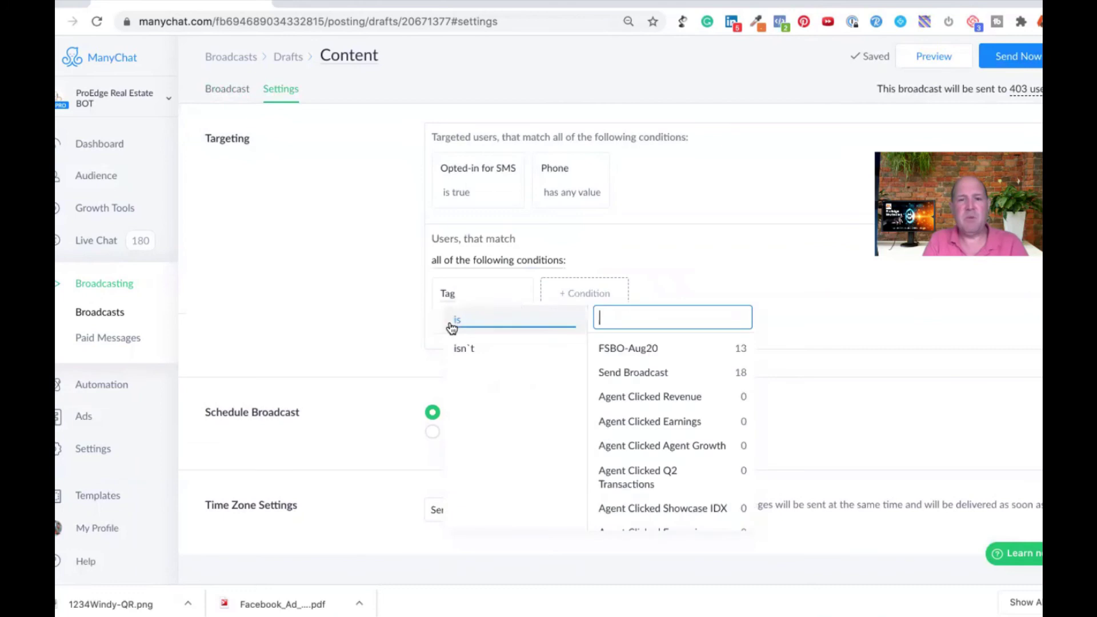
click(661, 350)
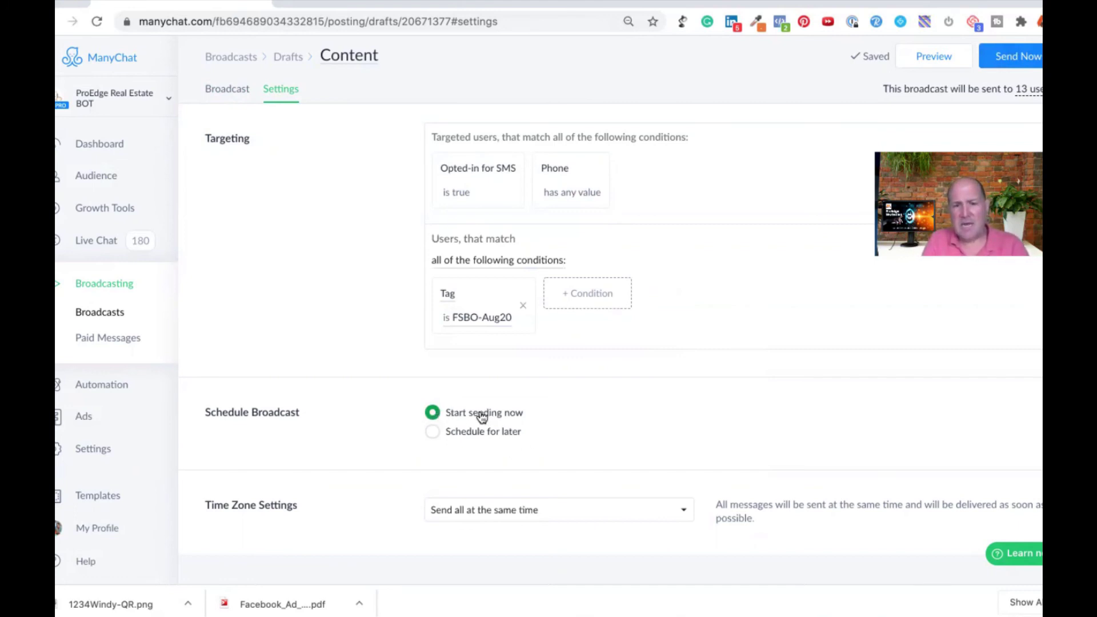
Schedule the broadcast for later, with a start date and time of 08/27/2020 10:00
click(433, 432)
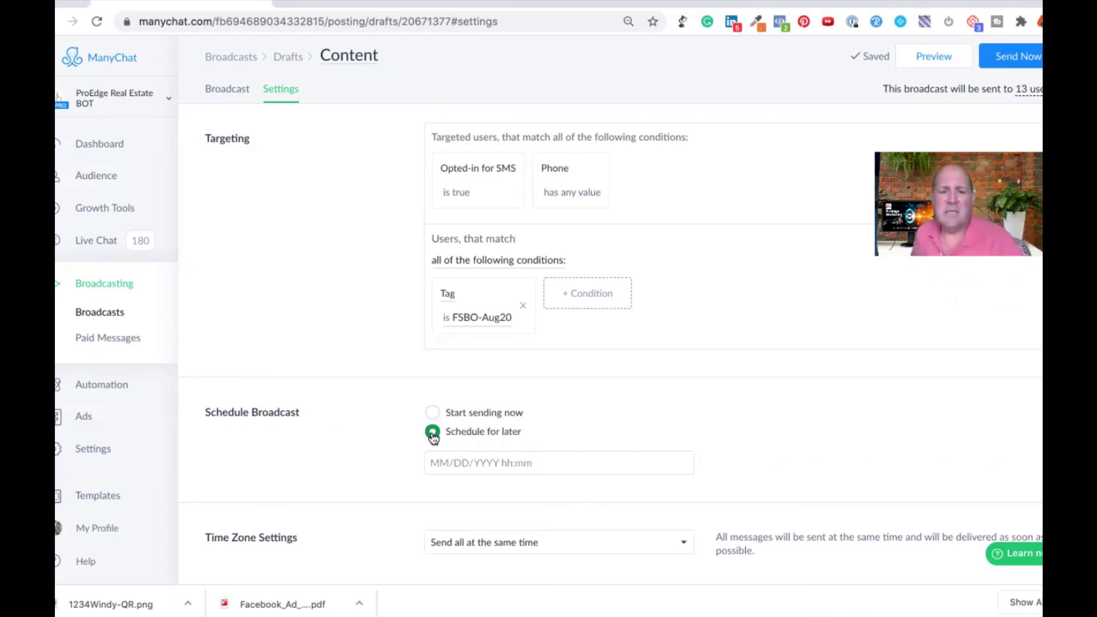
click(432, 461)
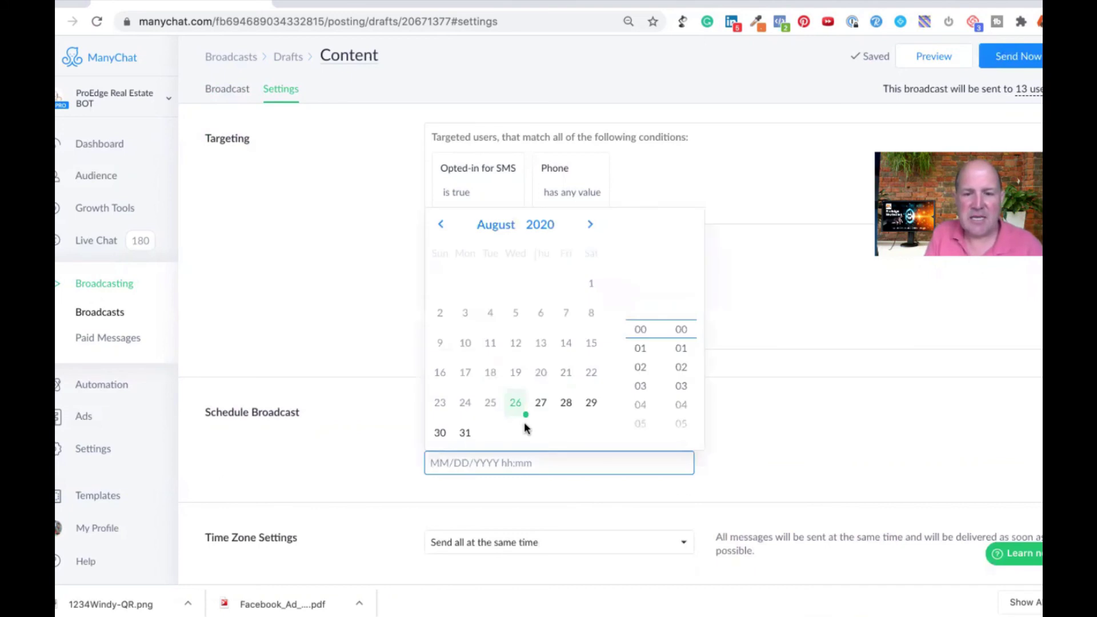
click(541, 402)
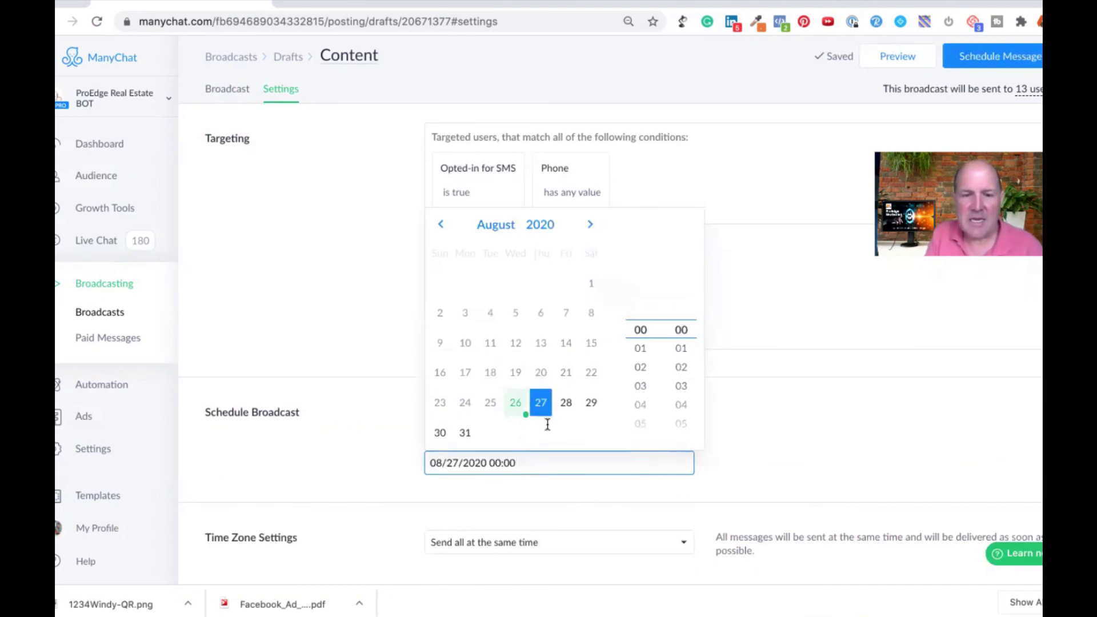
scroll(642, 405, down, 5)
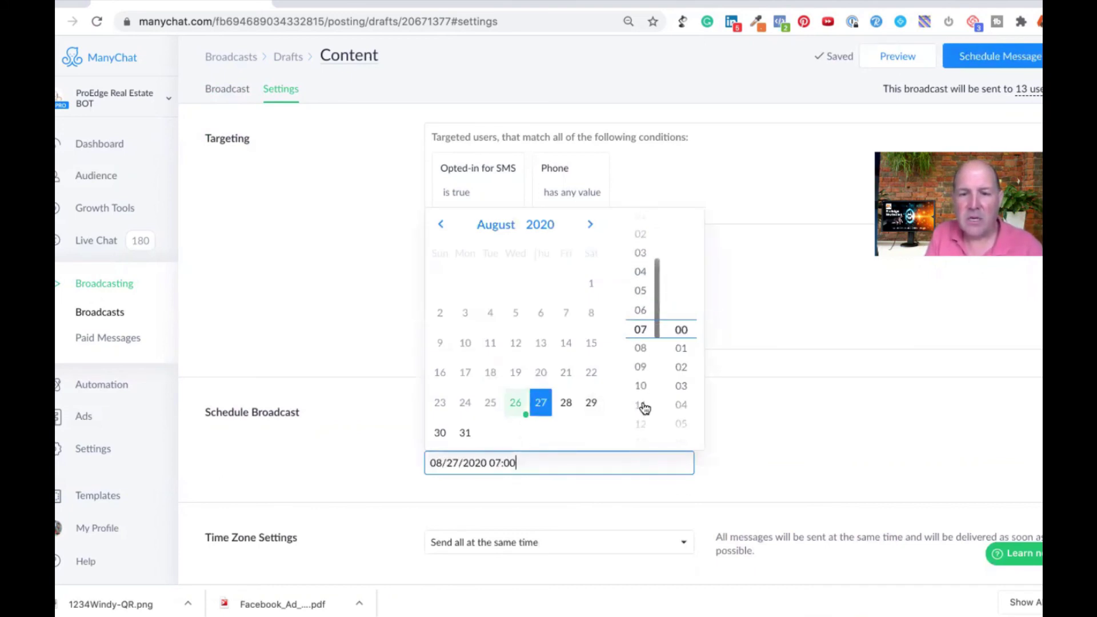
click(641, 386)
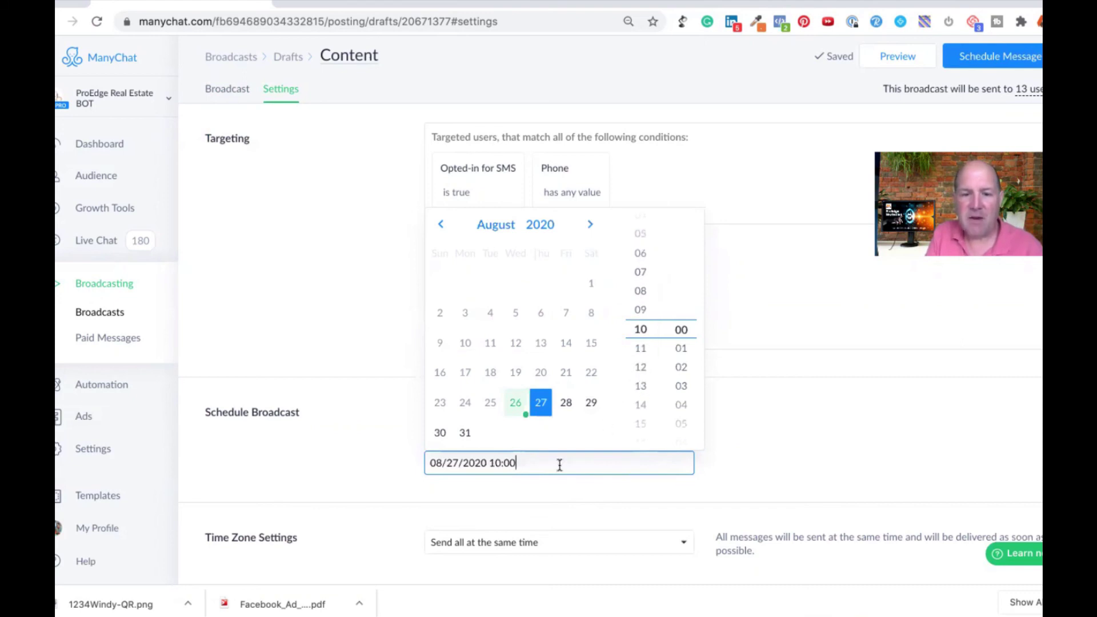
click(759, 432)
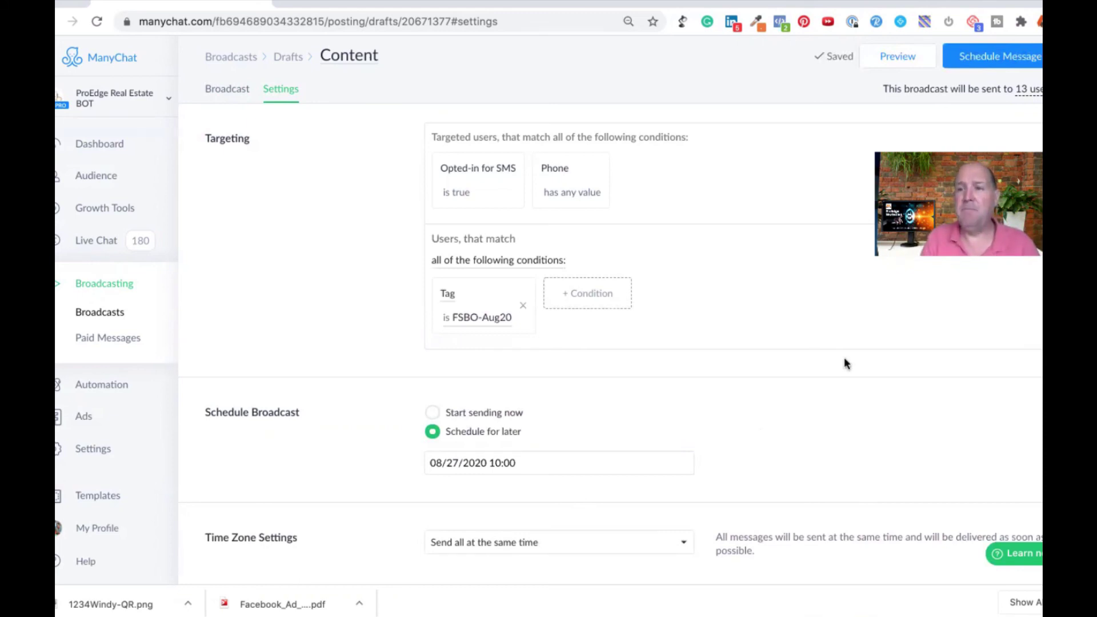
Submit the scheduled broadcast and return to the list of broadcasts
click(981, 57)
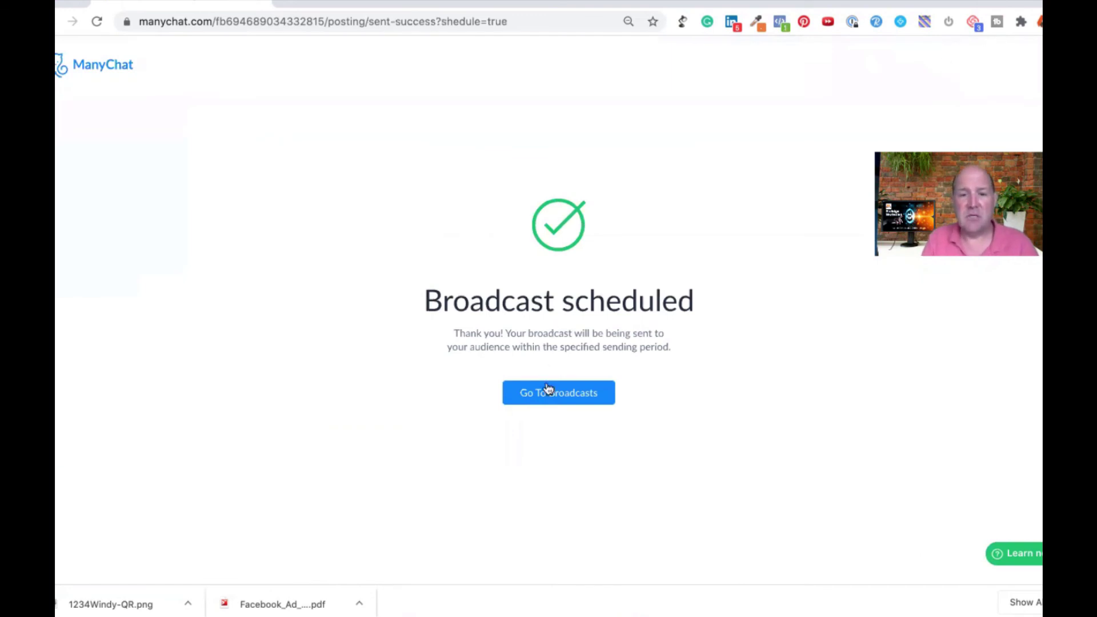
click(544, 393)
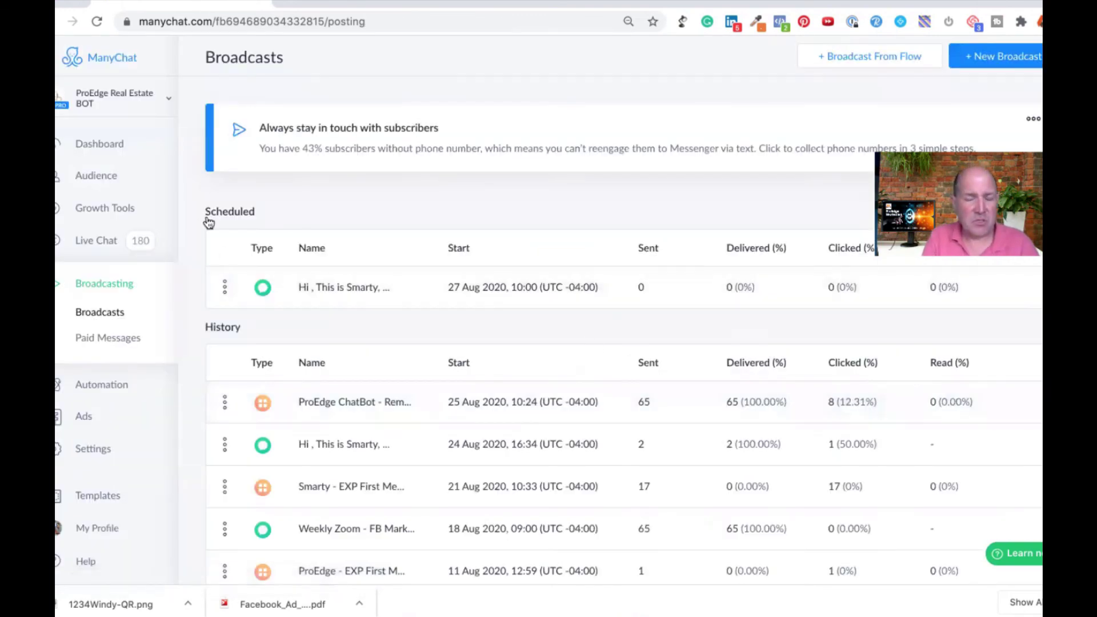